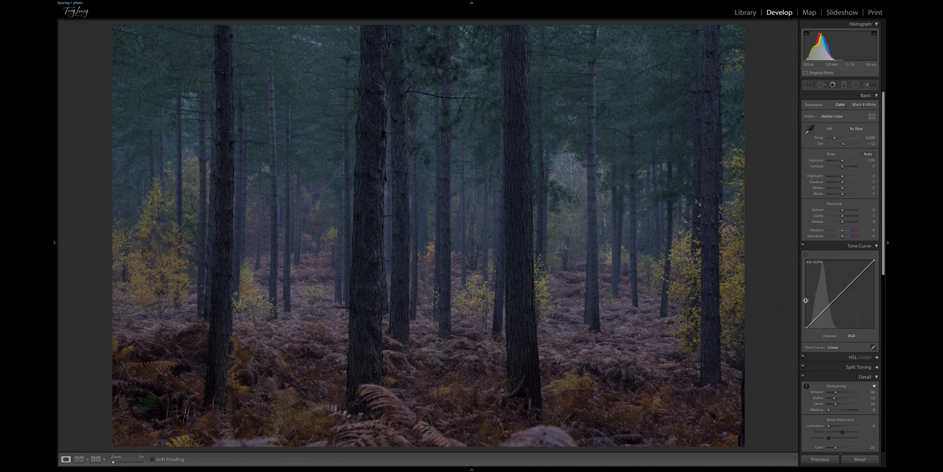
- Convert the forest photo to black and white and shape the RGB point curve with lowered shadows, raised highlights and a pulled-down white end
{"action": "key", "text": "v"}
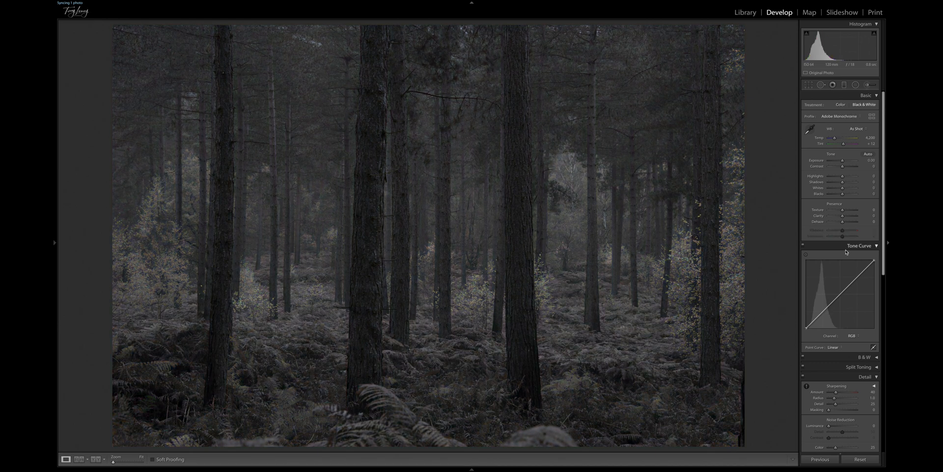
{"action": "left_click_drag", "start_coordinate": [853, 280], "coordinate": [821, 315]}
{"action": "left_click_drag", "start_coordinate": [815, 320], "coordinate": [815, 324]}
{"action": "mouse_move", "coordinate": [866, 265]}
{"action": "left_mouse_down"}
{"action": "mouse_move", "coordinate": [878, 251]}
{"action": "mouse_move", "coordinate": [858, 273]}
{"action": "mouse_move", "coordinate": [874, 264]}
{"action": "left_mouse_up"}
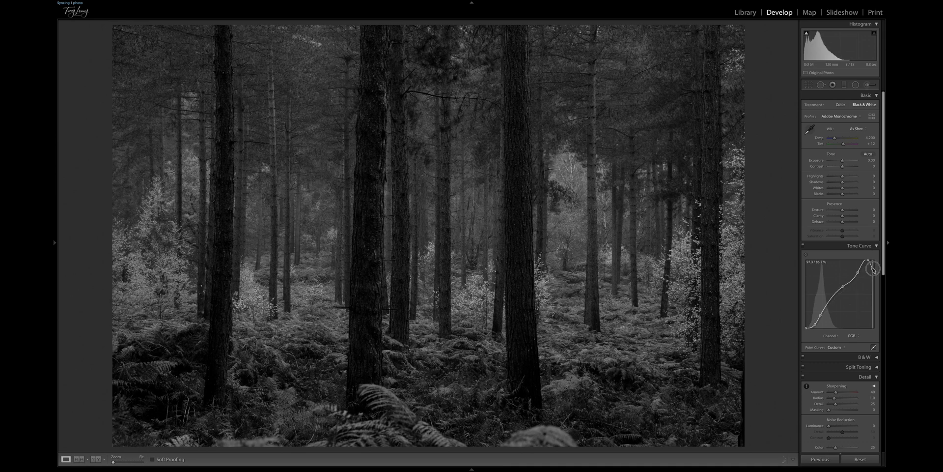
- Adjust the black and white mix to Red -41, Green +87 and Purple -89, with slightly lowered Aqua and Blue
{"action": "left_click", "coordinate": [865, 357]}
{"action": "scroll", "coordinate": [856, 317], "scroll_direction": "down", "scroll_amount": 4}
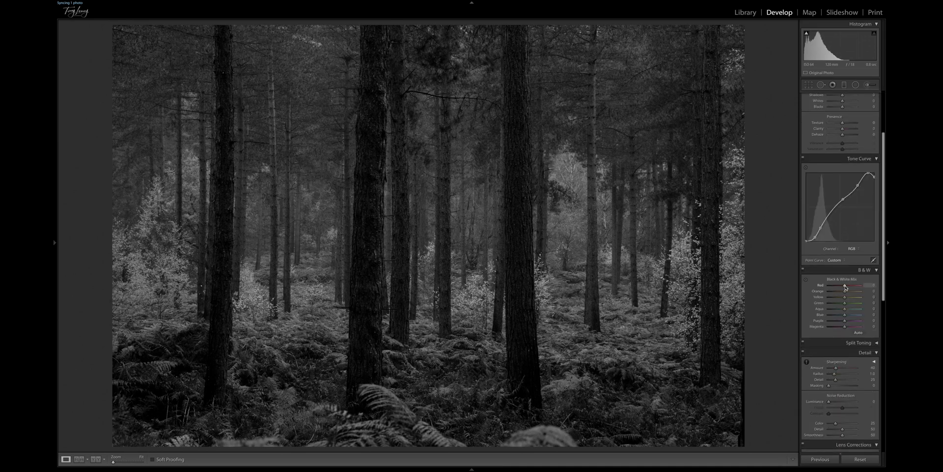
{"action": "left_click_drag", "start_coordinate": [846, 288], "coordinate": [843, 310]}
{"action": "left_click_drag", "start_coordinate": [845, 316], "coordinate": [844, 316]}
{"action": "left_click_drag", "start_coordinate": [846, 322], "coordinate": [831, 321]}
- Enable chromatic aberration removal and compare the photo with lens profile corrections on and off, leaving them off
{"action": "scroll", "coordinate": [832, 344], "scroll_direction": "down", "scroll_amount": 5}
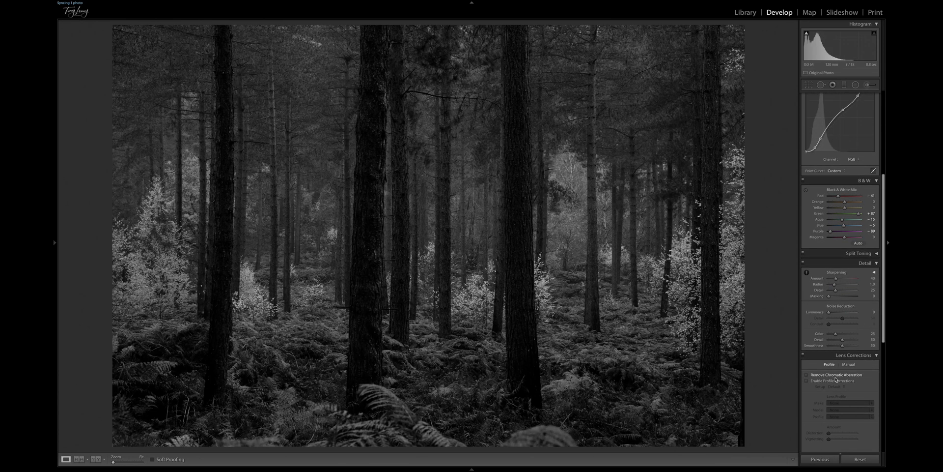
{"action": "left_click", "coordinate": [824, 382]}
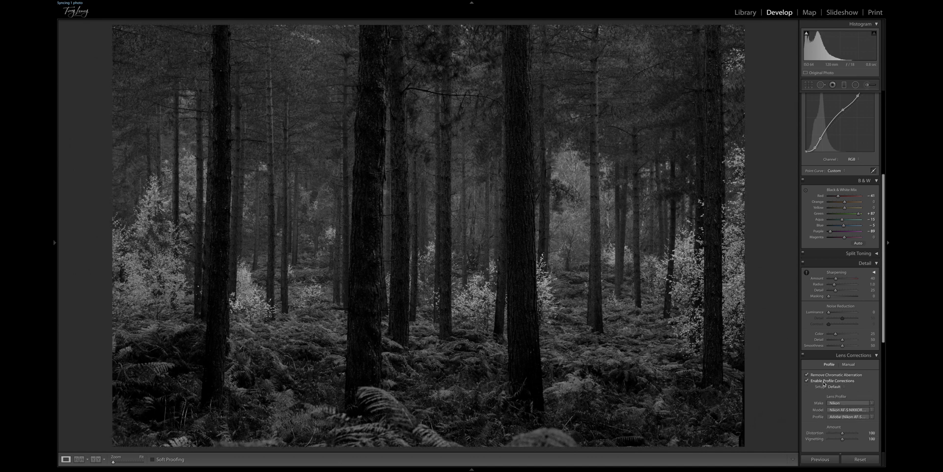
{"action": "left_click", "coordinate": [824, 383]}
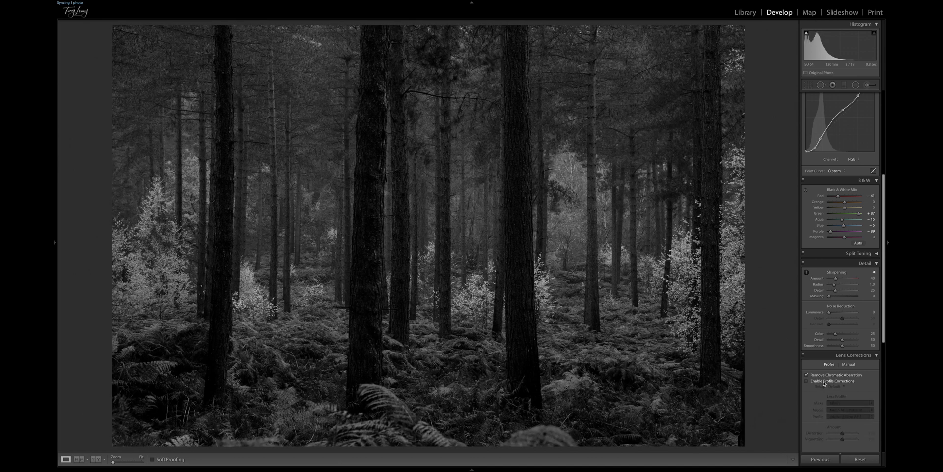
{"action": "left_click", "coordinate": [824, 382]}
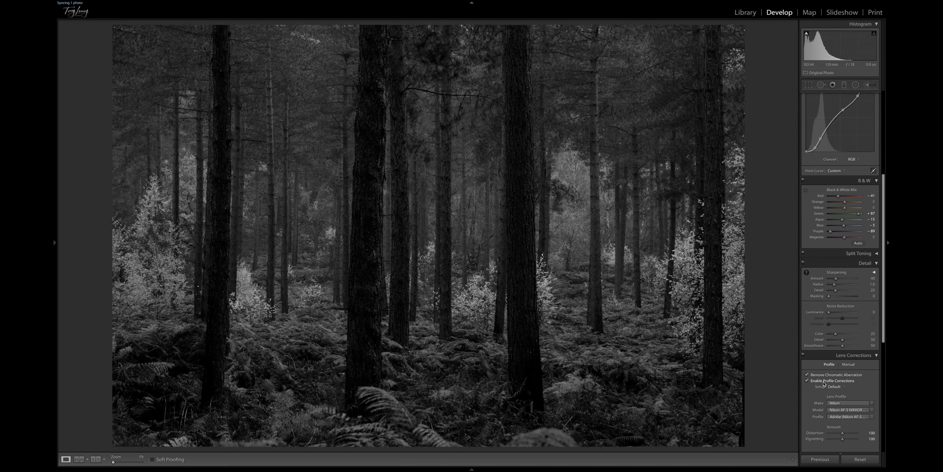
{"action": "left_click", "coordinate": [824, 383]}
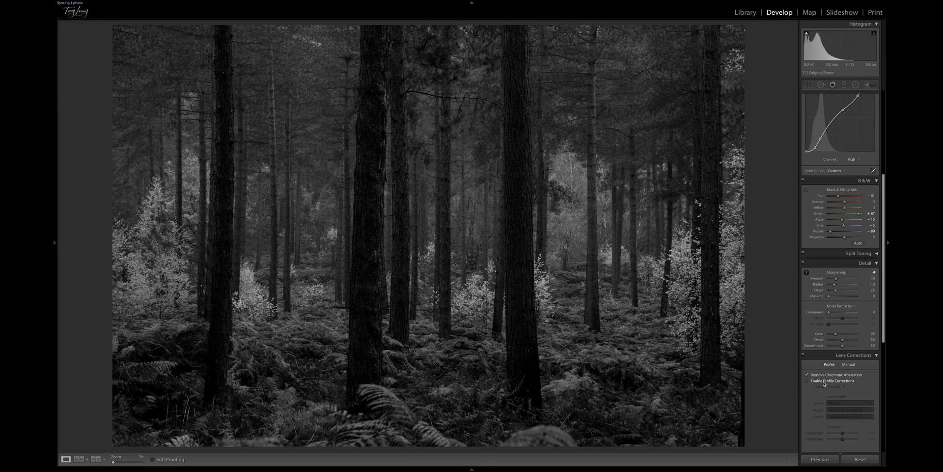
- Try a darkening post-crop vignette at an amount of about -15 and bring it back close to zero
{"action": "scroll", "coordinate": [816, 412], "scroll_direction": "down", "scroll_amount": 5}
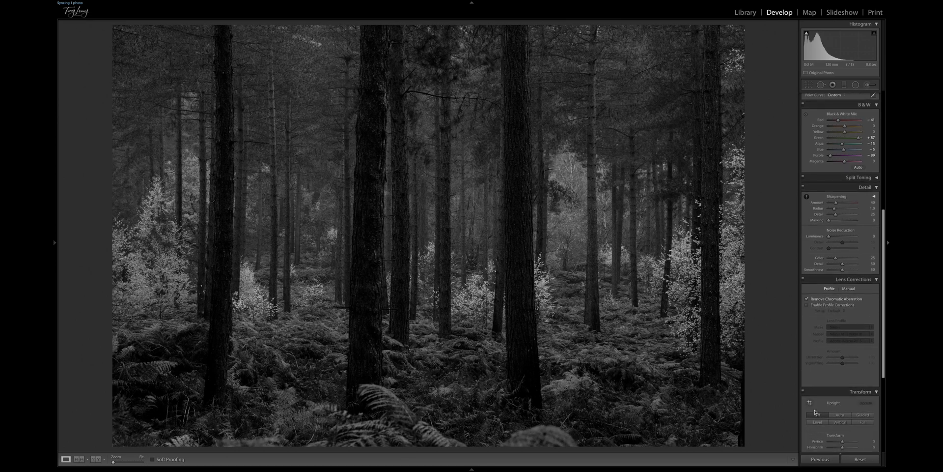
{"action": "scroll", "coordinate": [815, 412], "scroll_direction": "down", "scroll_amount": 5}
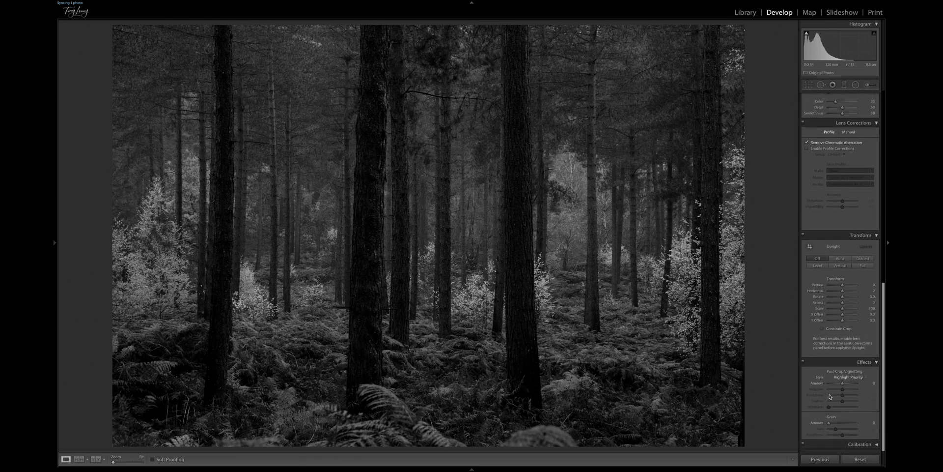
{"action": "left_click_drag", "start_coordinate": [844, 386], "coordinate": [842, 385]}
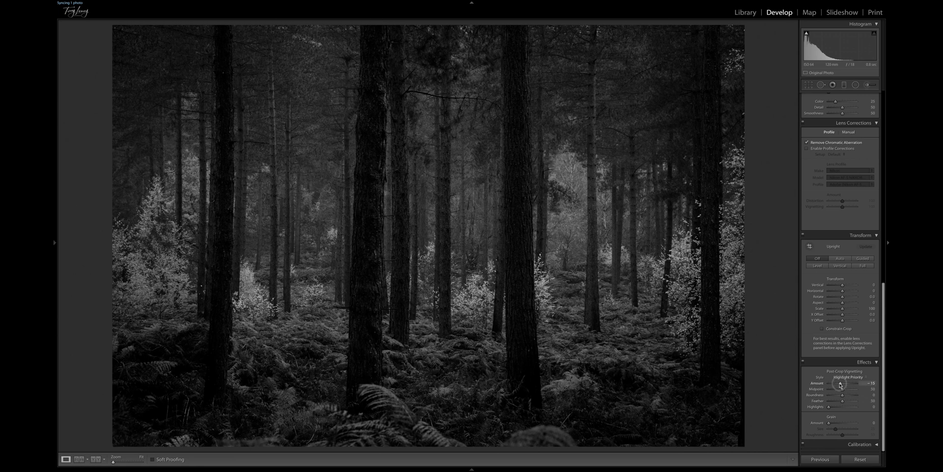
{"action": "left_click_drag", "start_coordinate": [841, 384], "coordinate": [842, 385]}
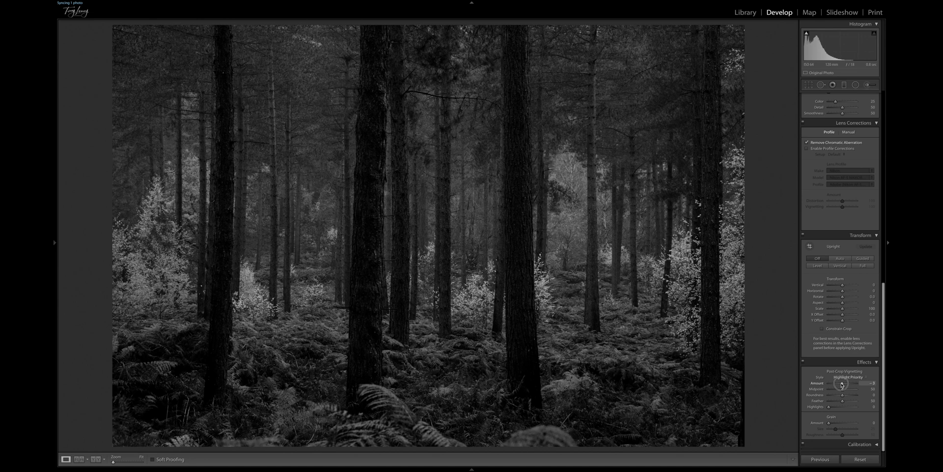
- Try a global Dehaze of about +38 on the photo and reset it
{"action": "scroll", "coordinate": [842, 344], "scroll_direction": "up", "scroll_amount": 10}
{"action": "left_click_drag", "start_coordinate": [843, 222], "coordinate": [848, 224]}
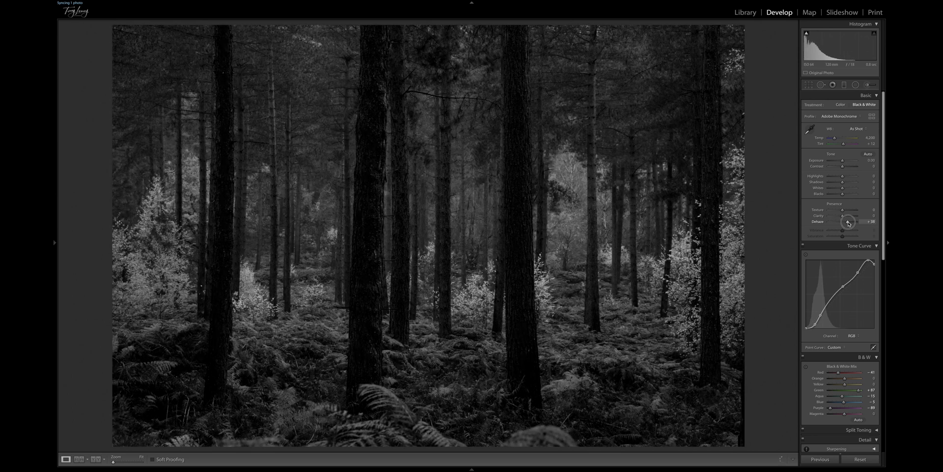
{"action": "double_click", "coordinate": [817, 221]}
- Paint an adjustment brush mask over the tree canopy, the trunks and the misty background between them
{"action": "left_click", "coordinate": [868, 86]}
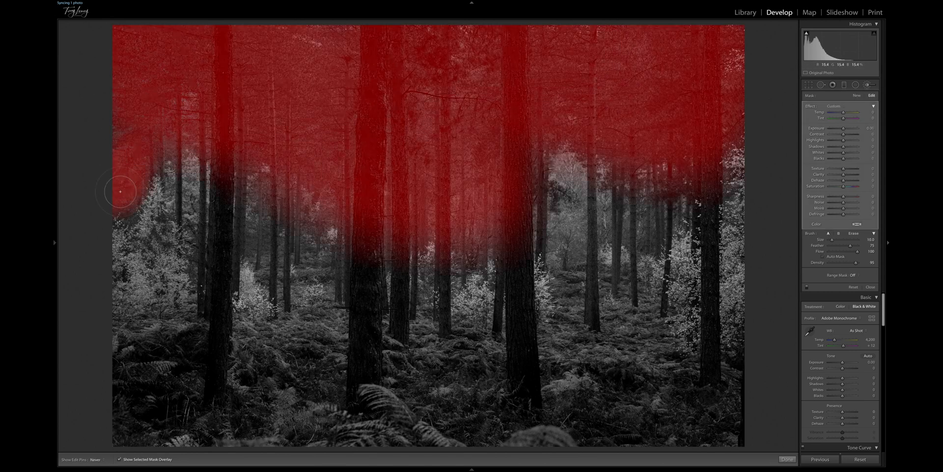
{"action": "left_click_drag", "start_coordinate": [231, 163], "coordinate": [226, 373]}
{"action": "mouse_move", "coordinate": [290, 246]}
{"action": "left_mouse_down"}
{"action": "mouse_move", "coordinate": [303, 284]}
{"action": "mouse_move", "coordinate": [373, 363]}
{"action": "mouse_move", "coordinate": [531, 383]}
{"action": "mouse_move", "coordinate": [614, 319]}
{"action": "left_mouse_up"}
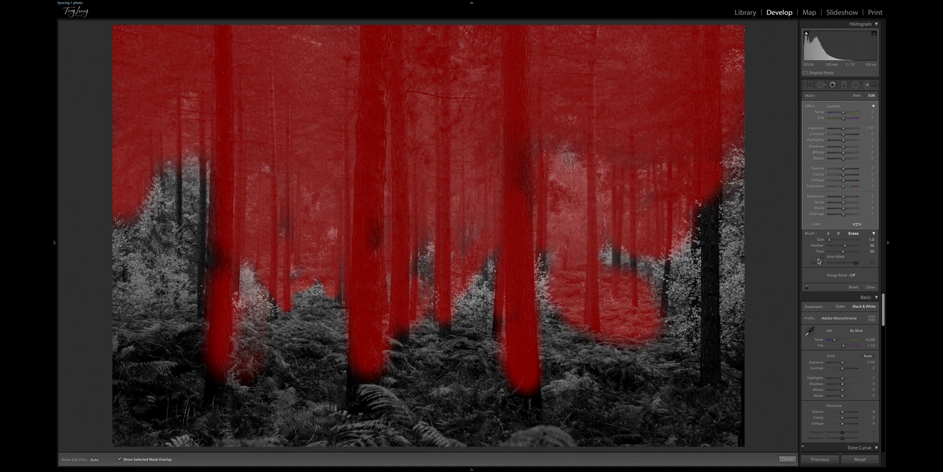
- Set the background mask's Dehaze to about -29 and compare the photo with the brush adjustment on and off
{"action": "key", "text": "o"}
{"action": "left_click_drag", "start_coordinate": [843, 180], "coordinate": [840, 181]}
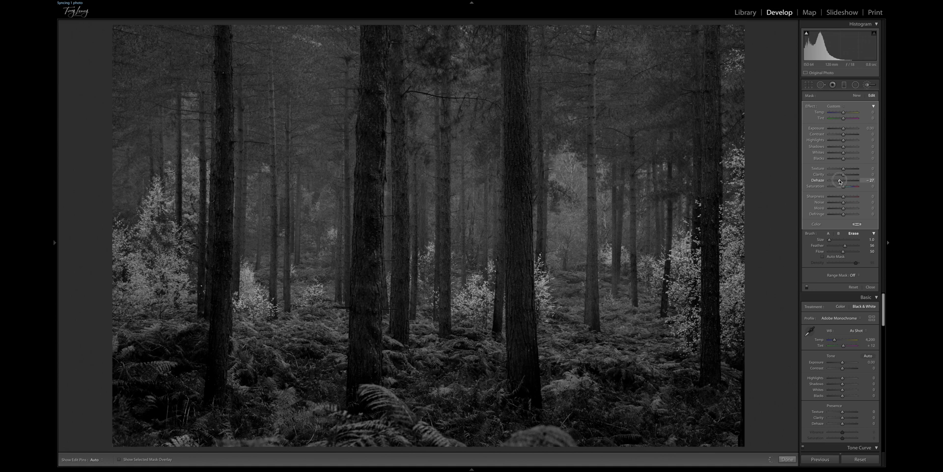
{"action": "left_click_drag", "start_coordinate": [839, 181], "coordinate": [838, 182]}
{"action": "left_click_drag", "start_coordinate": [840, 181], "coordinate": [841, 181]}
{"action": "left_click", "coordinate": [807, 288]}
{"action": "left_click", "coordinate": [807, 289]}
{"action": "left_click", "coordinate": [807, 289]}
{"action": "left_click", "coordinate": [807, 289]}
- Erase the foreground tree trunks from the background mask at brush size 4.0 and flow 100, and compare the adjustment on and off
{"action": "key", "text": "o"}
{"action": "key", "text": "bracketright"}
{"action": "key", "text": "bracketright"}
{"action": "key", "text": "bracketright"}
{"action": "left_click_drag", "start_coordinate": [844, 251], "coordinate": [870, 253]}
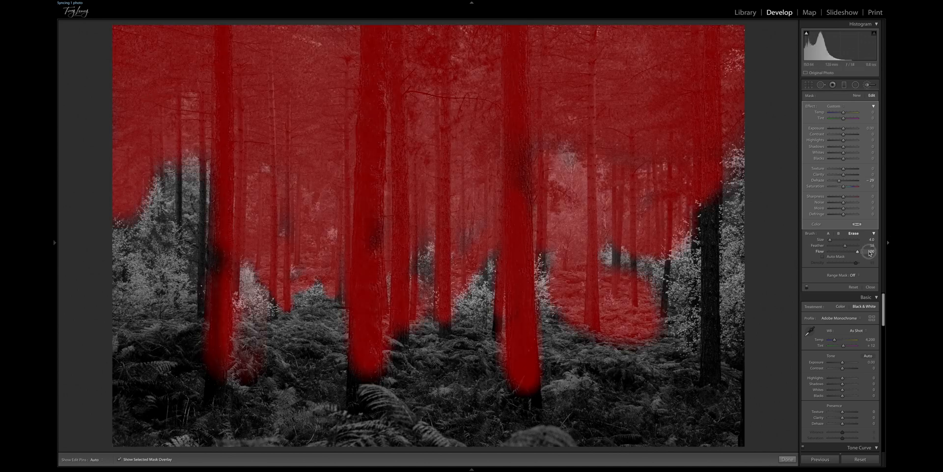
{"action": "mouse_move", "coordinate": [217, 286]}
{"action": "left_mouse_down"}
{"action": "mouse_move", "coordinate": [218, 337]}
{"action": "mouse_move", "coordinate": [219, 251]}
{"action": "mouse_move", "coordinate": [217, 373]}
{"action": "mouse_move", "coordinate": [225, 210]}
{"action": "mouse_move", "coordinate": [212, 370]}
{"action": "mouse_move", "coordinate": [216, 223]}
{"action": "mouse_move", "coordinate": [207, 351]}
{"action": "mouse_move", "coordinate": [207, 312]}
{"action": "mouse_move", "coordinate": [224, 16]}
{"action": "mouse_move", "coordinate": [218, 219]}
{"action": "left_mouse_up"}
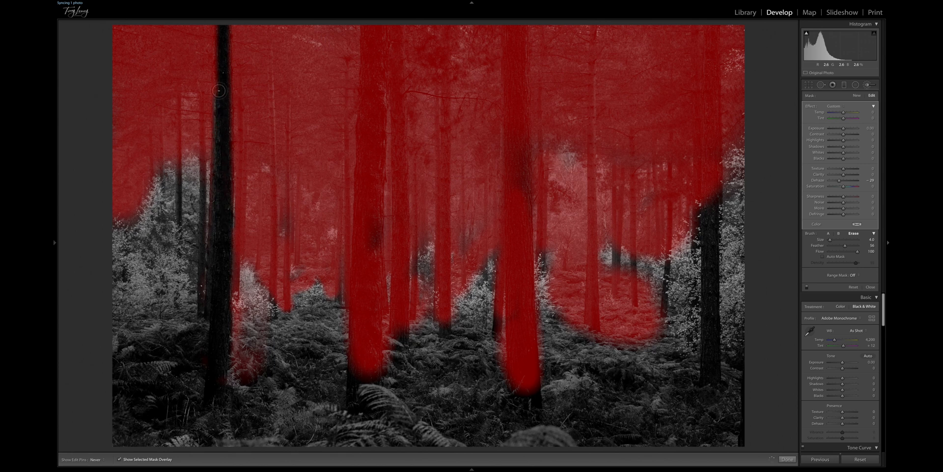
{"action": "left_click_drag", "start_coordinate": [219, 42], "coordinate": [219, 19]}
{"action": "mouse_move", "coordinate": [355, 380]}
{"action": "left_mouse_down"}
{"action": "mouse_move", "coordinate": [364, 27]}
{"action": "mouse_move", "coordinate": [367, 330]}
{"action": "mouse_move", "coordinate": [375, 27]}
{"action": "left_mouse_up"}
{"action": "mouse_move", "coordinate": [515, 388]}
{"action": "left_mouse_down"}
{"action": "mouse_move", "coordinate": [522, 241]}
{"action": "mouse_move", "coordinate": [531, 386]}
{"action": "left_mouse_up"}
{"action": "mouse_move", "coordinate": [709, 197]}
{"action": "left_mouse_down"}
{"action": "mouse_move", "coordinate": [710, 89]}
{"action": "mouse_move", "coordinate": [712, 195]}
{"action": "left_mouse_up"}
{"action": "left_click_drag", "start_coordinate": [401, 334], "coordinate": [400, 28]}
{"action": "left_click", "coordinate": [807, 287]}
{"action": "left_click", "coordinate": [807, 288]}
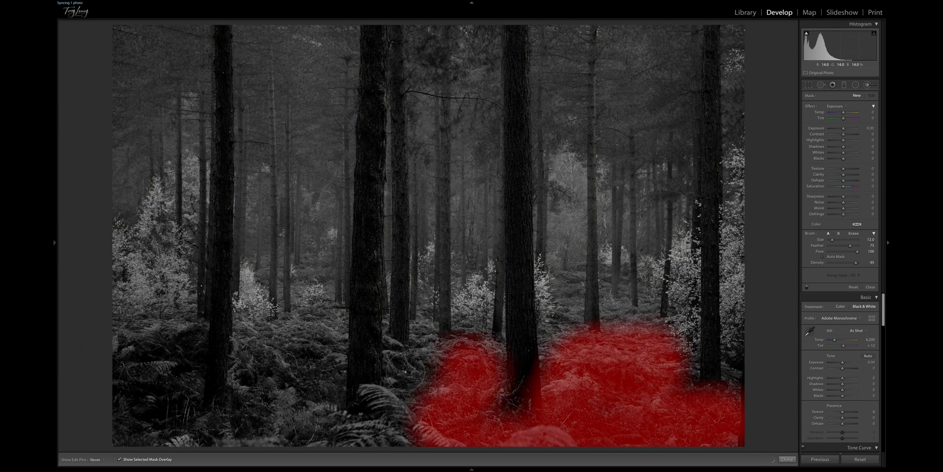
- Paint a new brush mask over the ferns on the forest floor and erase it from the base of the trunks
{"action": "mouse_move", "coordinate": [428, 374]}
{"action": "left_mouse_down"}
{"action": "mouse_move", "coordinate": [416, 395]}
{"action": "mouse_move", "coordinate": [397, 421]}
{"action": "mouse_move", "coordinate": [310, 427]}
{"action": "mouse_move", "coordinate": [293, 408]}
{"action": "mouse_move", "coordinate": [306, 369]}
{"action": "mouse_move", "coordinate": [307, 407]}
{"action": "mouse_move", "coordinate": [302, 338]}
{"action": "mouse_move", "coordinate": [254, 362]}
{"action": "mouse_move", "coordinate": [260, 351]}
{"action": "mouse_move", "coordinate": [248, 397]}
{"action": "mouse_move", "coordinate": [217, 423]}
{"action": "mouse_move", "coordinate": [189, 423]}
{"action": "mouse_move", "coordinate": [180, 421]}
{"action": "mouse_move", "coordinate": [180, 341]}
{"action": "mouse_move", "coordinate": [138, 333]}
{"action": "mouse_move", "coordinate": [106, 347]}
{"action": "mouse_move", "coordinate": [108, 396]}
{"action": "mouse_move", "coordinate": [162, 398]}
{"action": "mouse_move", "coordinate": [126, 425]}
{"action": "mouse_move", "coordinate": [98, 432]}
{"action": "left_mouse_up"}
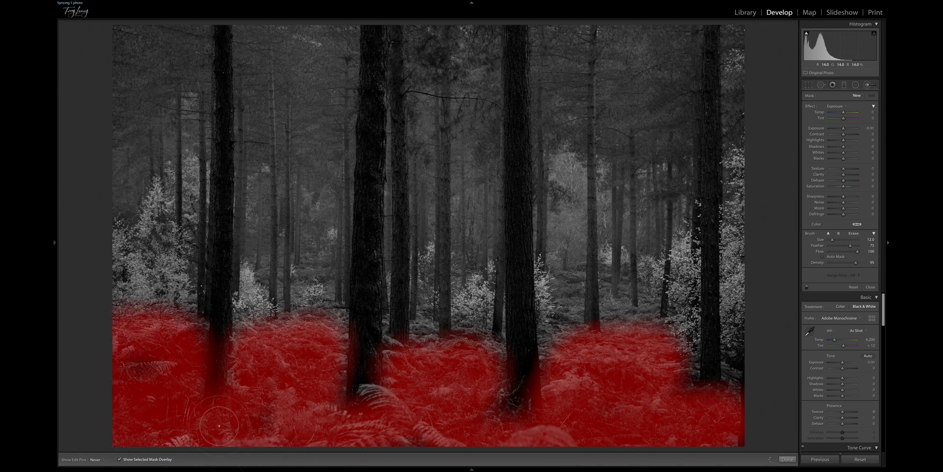
{"action": "mouse_move", "coordinate": [152, 363]}
{"action": "left_mouse_down"}
{"action": "mouse_move", "coordinate": [151, 408]}
{"action": "mouse_move", "coordinate": [239, 432]}
{"action": "left_mouse_up"}
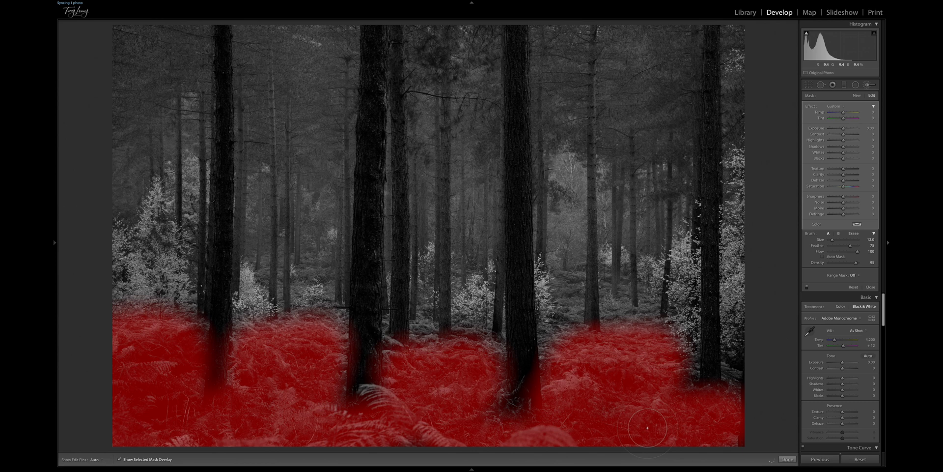
{"action": "left_click", "coordinate": [854, 234]}
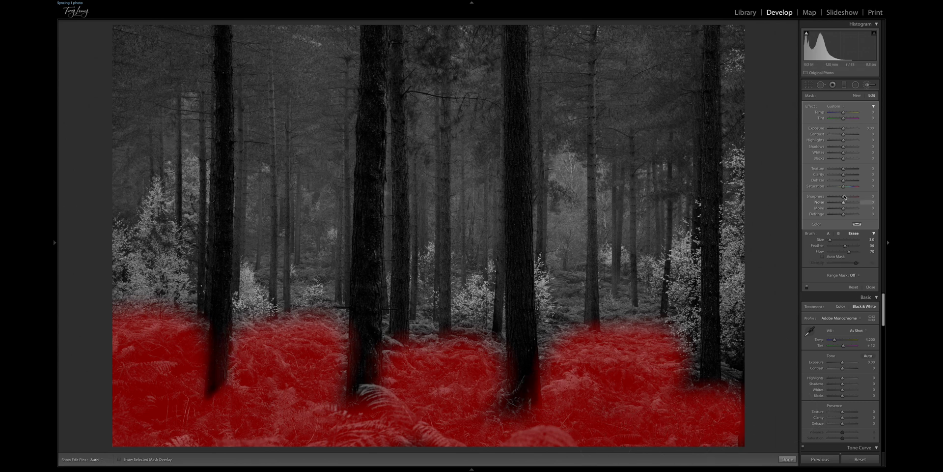
- Raise the fern mask's Texture to about 30, increase its Clarity, and close the adjustment brush
{"action": "key", "text": "o"}
{"action": "left_click_drag", "start_coordinate": [844, 169], "coordinate": [851, 169]}
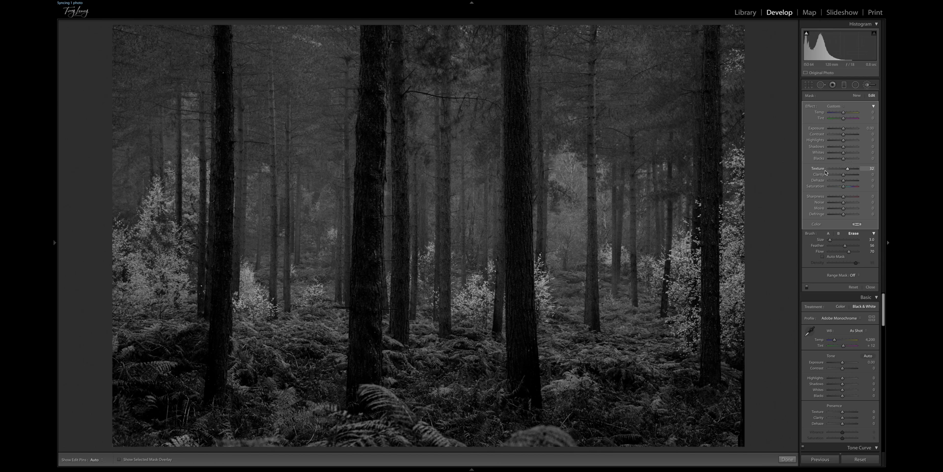
{"action": "left_click_drag", "start_coordinate": [844, 175], "coordinate": [849, 176]}
{"action": "left_click", "coordinate": [867, 84]}
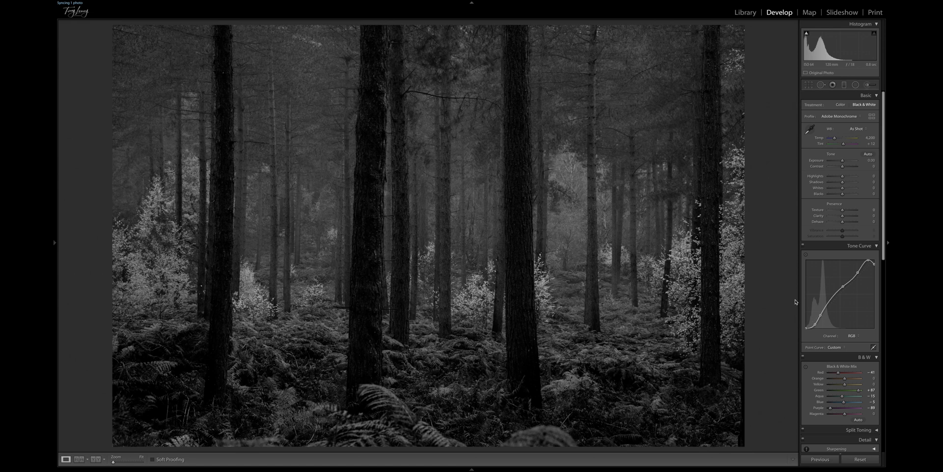
- Compare the black and white edit with the original photo and look over the remaining develop settings
{"action": "key", "text": "backslash"}
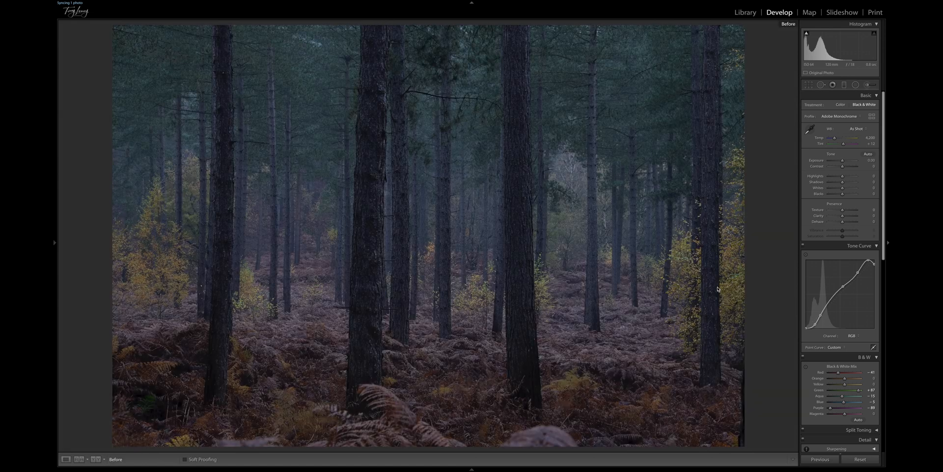
{"action": "key", "text": "backslash"}
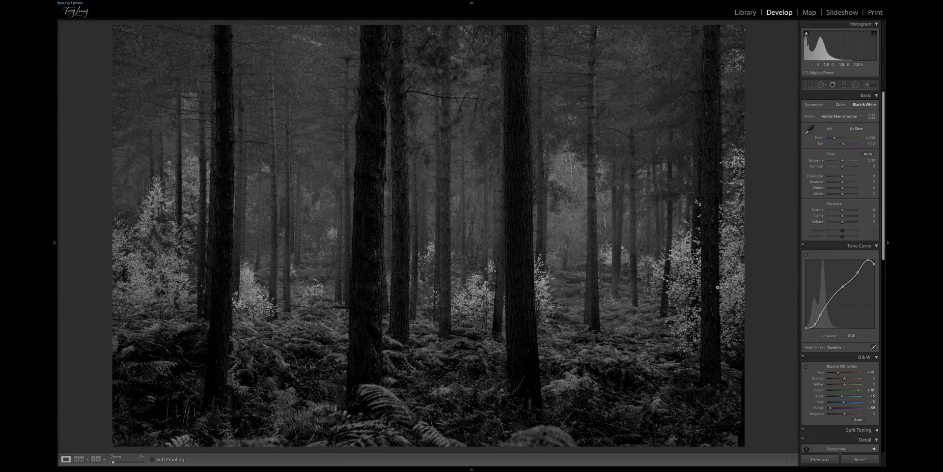
{"action": "scroll", "coordinate": [825, 353], "scroll_direction": "down", "scroll_amount": 5}
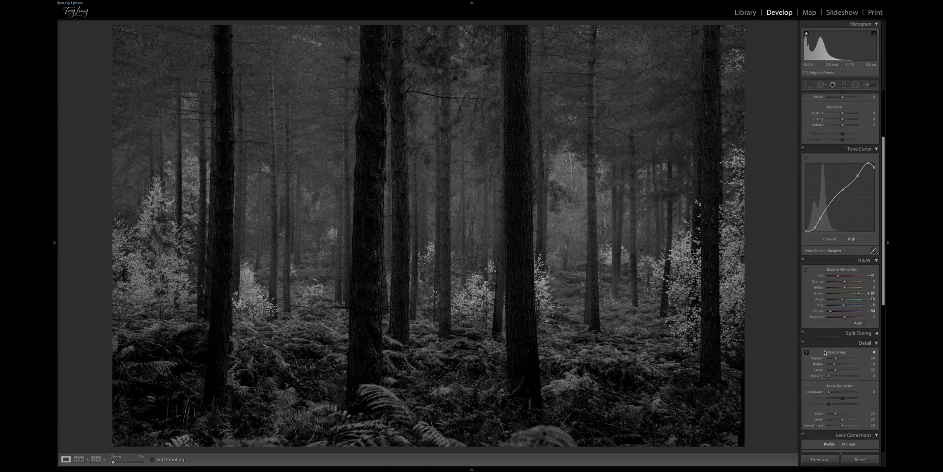
{"action": "scroll", "coordinate": [825, 353], "scroll_direction": "down", "scroll_amount": 5}
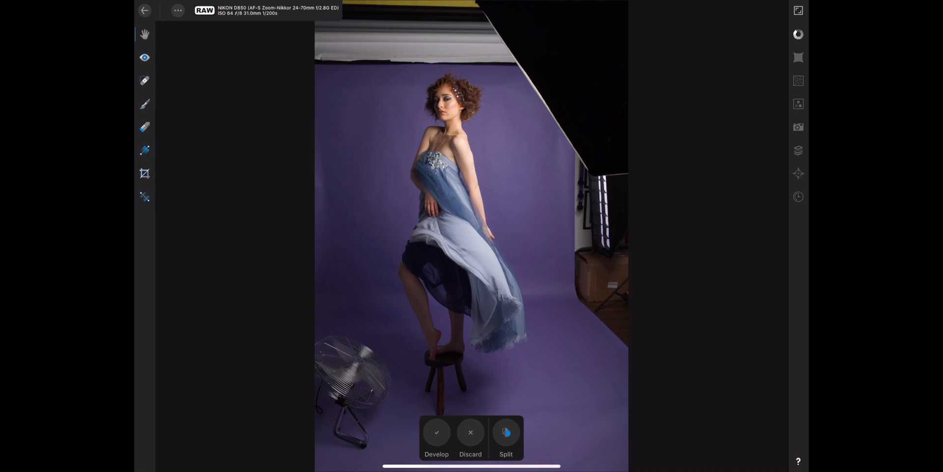
- In Affinity Photo, set the RAW portrait's Exposure to 0.16, nudge the Black Point and raise the Brightness
{"action": "left_click", "coordinate": [799, 34]}
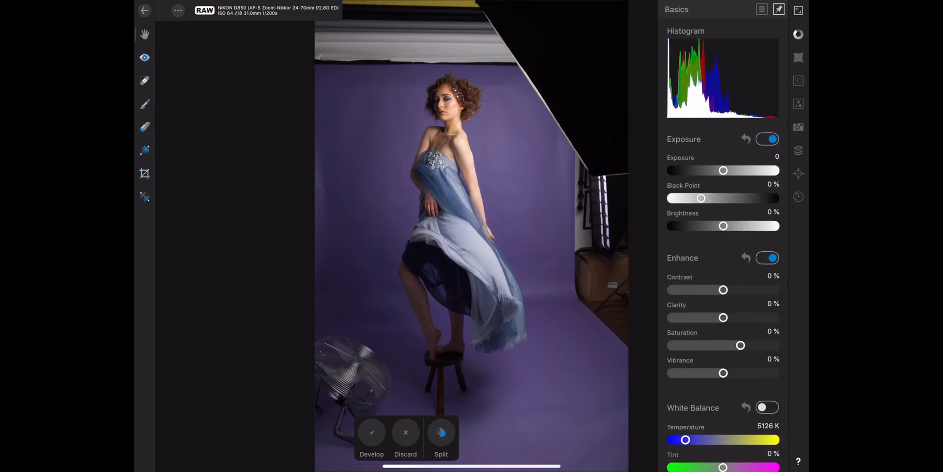
{"action": "left_click_drag", "start_coordinate": [724, 171], "coordinate": [727, 170]}
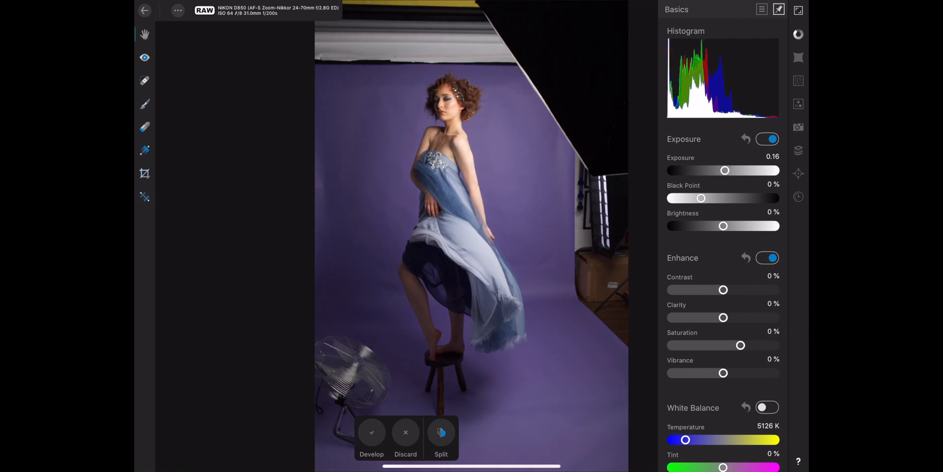
{"action": "mouse_move", "coordinate": [701, 198]}
{"action": "left_mouse_down"}
{"action": "mouse_move", "coordinate": [720, 197]}
{"action": "mouse_move", "coordinate": [702, 198]}
{"action": "left_mouse_up"}
{"action": "left_click_drag", "start_coordinate": [724, 226], "coordinate": [731, 226]}
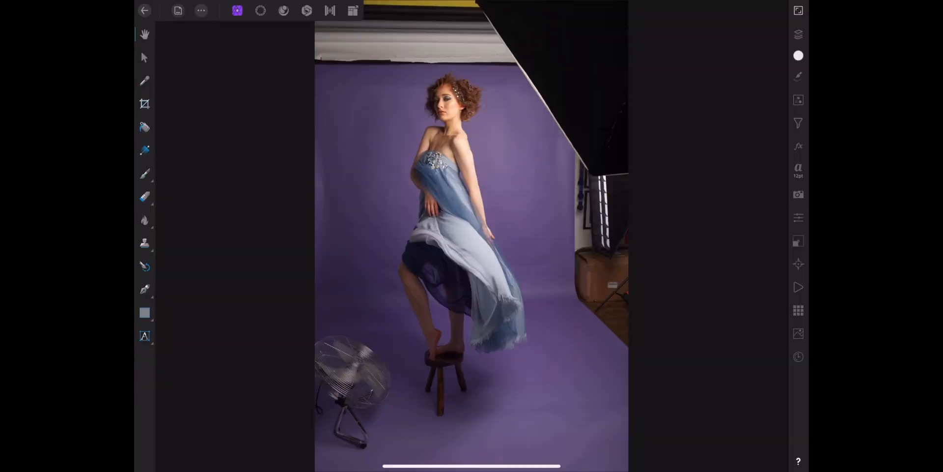
- Select the woman in the blue dress with the Smart Selection Brush, from her hair down to her feet
{"action": "left_click", "coordinate": [260, 10]}
{"action": "left_click", "coordinate": [145, 81]}
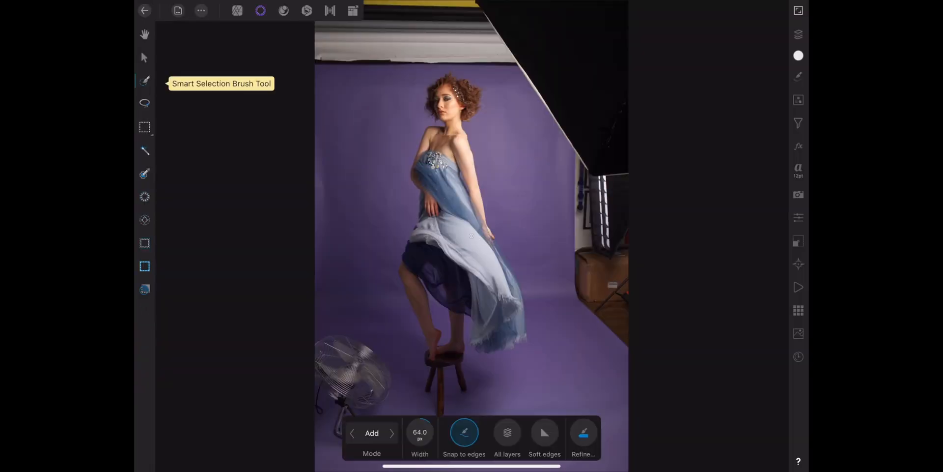
{"action": "mouse_move", "coordinate": [437, 93]}
{"action": "left_mouse_down"}
{"action": "mouse_move", "coordinate": [442, 109]}
{"action": "mouse_move", "coordinate": [453, 94]}
{"action": "mouse_move", "coordinate": [481, 215]}
{"action": "left_mouse_up"}
{"action": "mouse_move", "coordinate": [472, 177]}
{"action": "left_mouse_down"}
{"action": "mouse_move", "coordinate": [432, 158]}
{"action": "mouse_move", "coordinate": [453, 196]}
{"action": "mouse_move", "coordinate": [443, 246]}
{"action": "mouse_move", "coordinate": [472, 236]}
{"action": "mouse_move", "coordinate": [435, 246]}
{"action": "mouse_move", "coordinate": [428, 280]}
{"action": "mouse_move", "coordinate": [423, 324]}
{"action": "mouse_move", "coordinate": [447, 351]}
{"action": "left_mouse_up"}
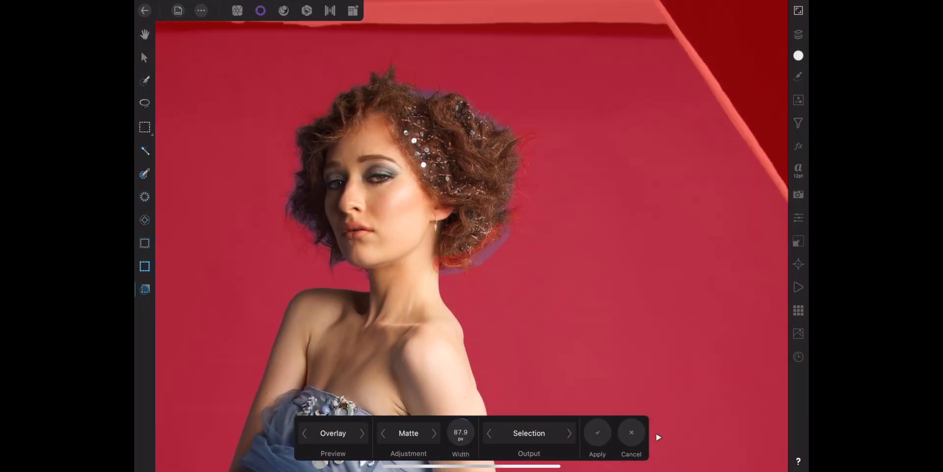
- Refine the selection around the woman's hair with the Matte brush and paint the gap between her dress and arm as Background
{"action": "left_click_drag", "start_coordinate": [531, 195], "coordinate": [518, 229]}
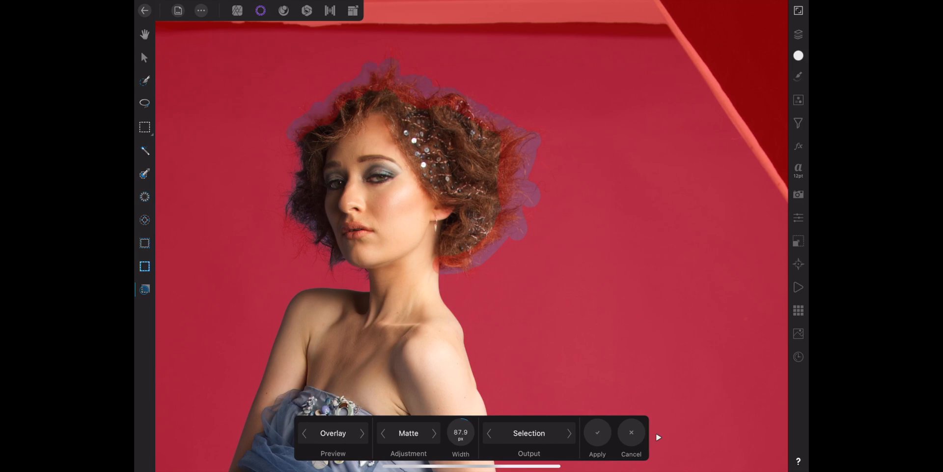
{"action": "mouse_move", "coordinate": [295, 182]}
{"action": "left_mouse_down"}
{"action": "mouse_move", "coordinate": [281, 203]}
{"action": "mouse_move", "coordinate": [298, 259]}
{"action": "mouse_move", "coordinate": [352, 270]}
{"action": "left_mouse_up"}
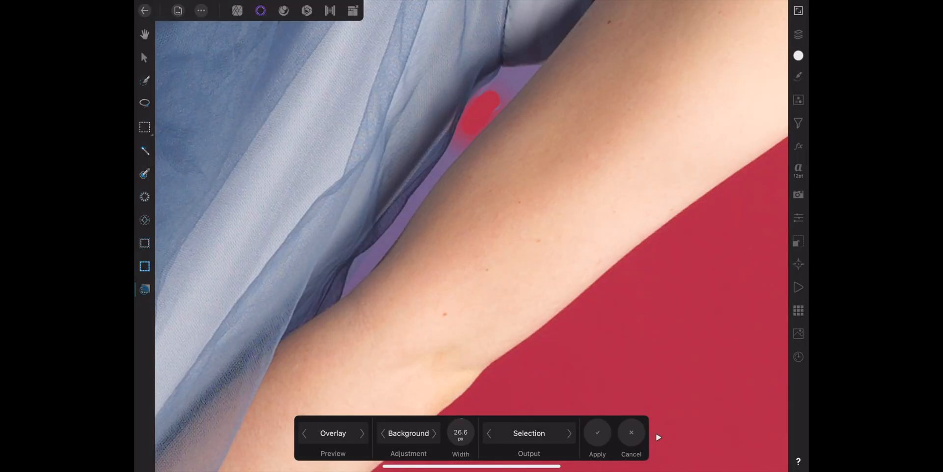
{"action": "mouse_move", "coordinate": [492, 106]}
{"action": "left_mouse_down"}
{"action": "mouse_move", "coordinate": [521, 76]}
{"action": "mouse_move", "coordinate": [501, 106]}
{"action": "left_mouse_up"}
{"action": "left_click_drag", "start_coordinate": [445, 165], "coordinate": [351, 285]}
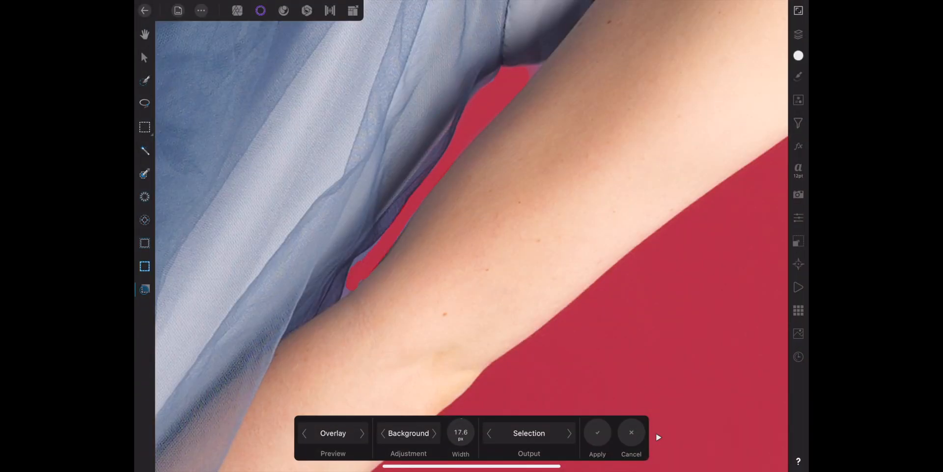
{"action": "left_click", "coordinate": [434, 433]}
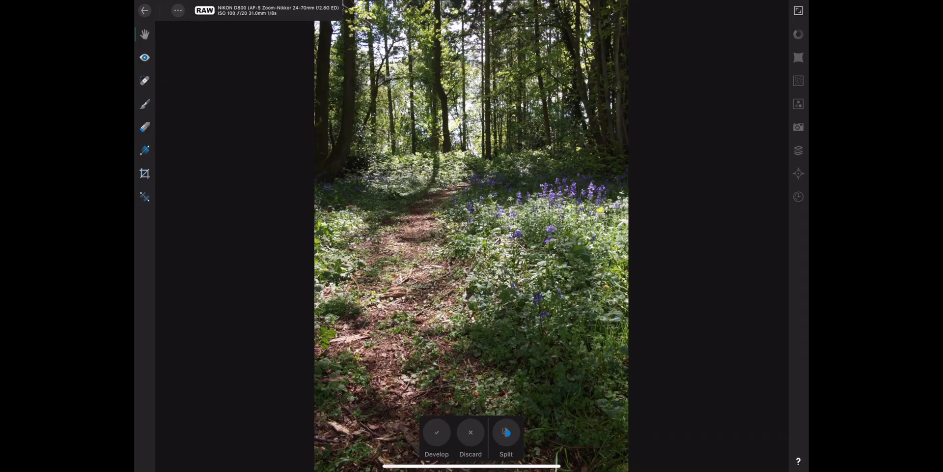
- Show the basic develop settings of the RAW forest photo and look through the adjustments further down
{"action": "left_click", "coordinate": [798, 34]}
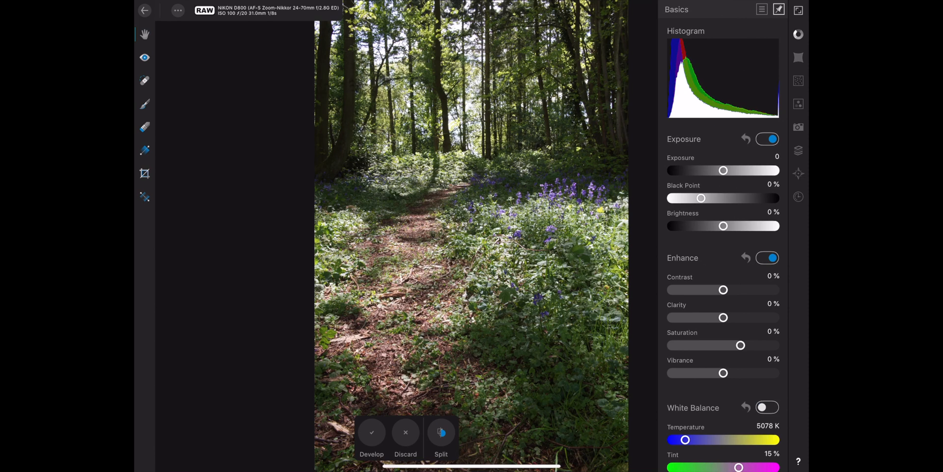
{"action": "scroll", "coordinate": [723, 295], "scroll_direction": "down", "scroll_amount": 5}
{"action": "left_click_drag", "start_coordinate": [723, 447], "coordinate": [722, 419]}
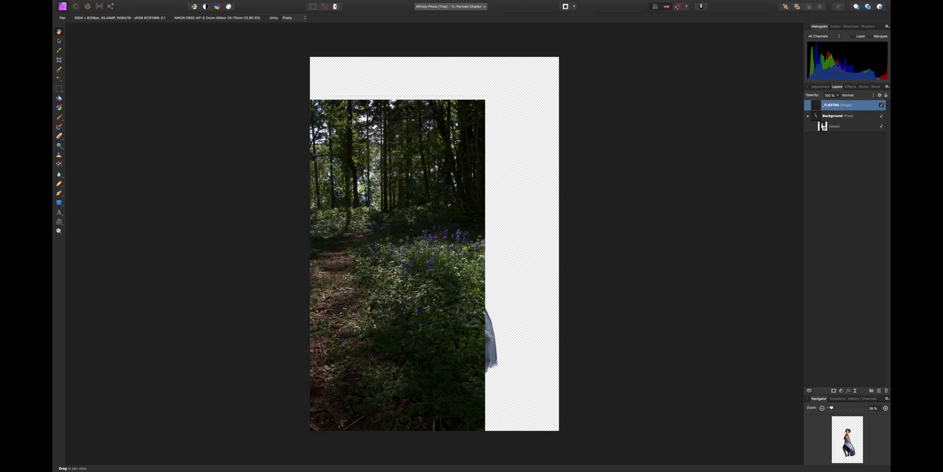
- Move the forest image to the canvas's upper-left corner and enlarge it to fill the canvas
{"action": "left_click_drag", "start_coordinate": [379, 242], "coordinate": [350, 270]}
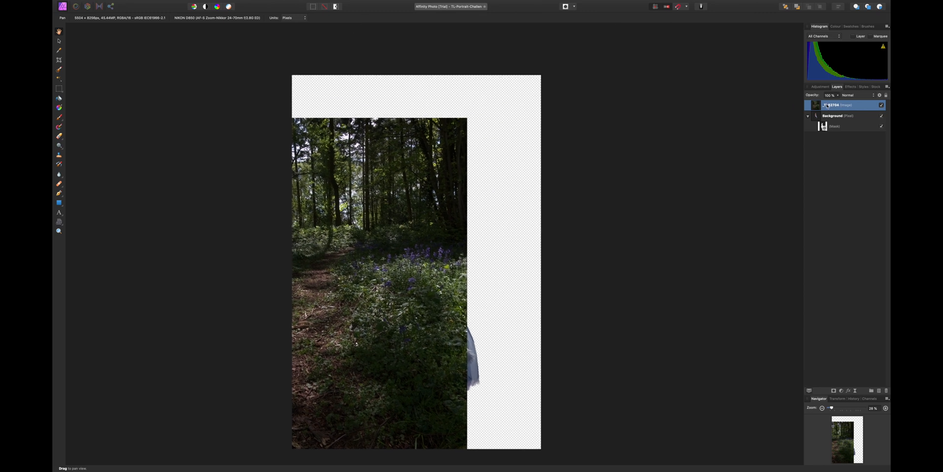
{"action": "left_click", "coordinate": [59, 41]}
{"action": "left_click_drag", "start_coordinate": [345, 269], "coordinate": [395, 227]}
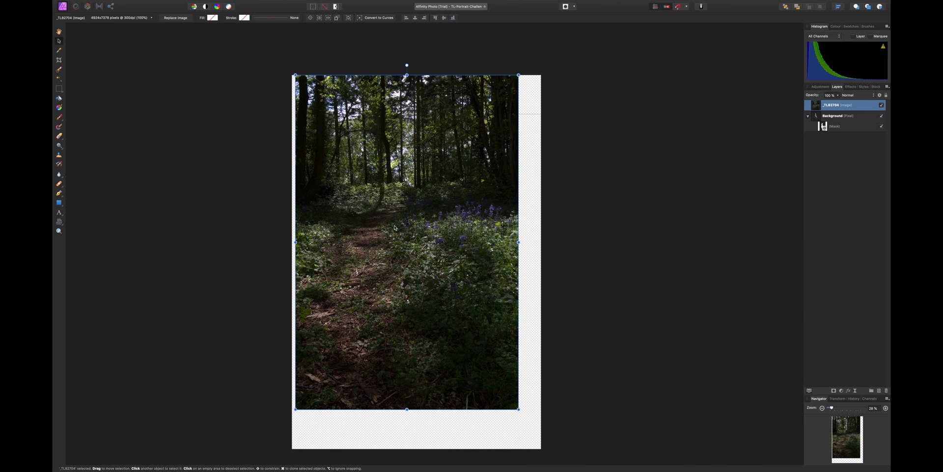
{"action": "left_click_drag", "start_coordinate": [517, 408], "coordinate": [542, 443]}
- Try to place the forest image layer beneath the woman's layer, and undo the reordering
{"action": "left_click_drag", "start_coordinate": [838, 104], "coordinate": [830, 120]}
{"action": "key", "text": "super+z"}
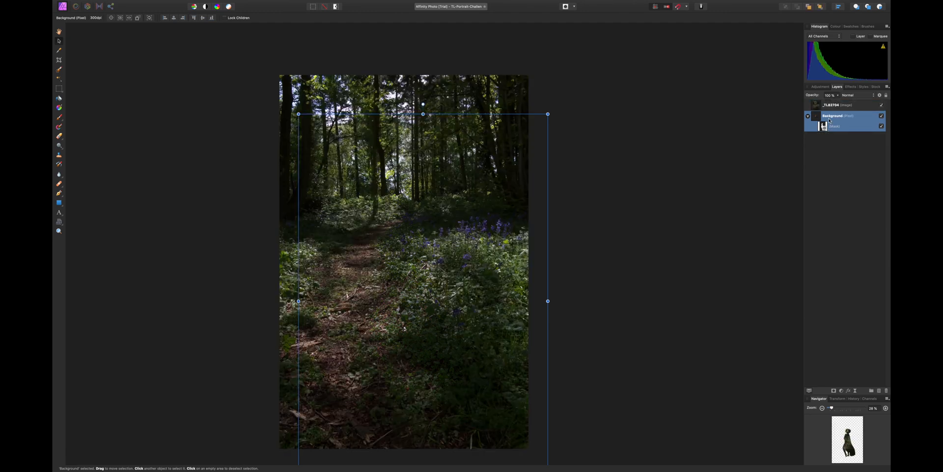
{"action": "key", "text": "super+z"}
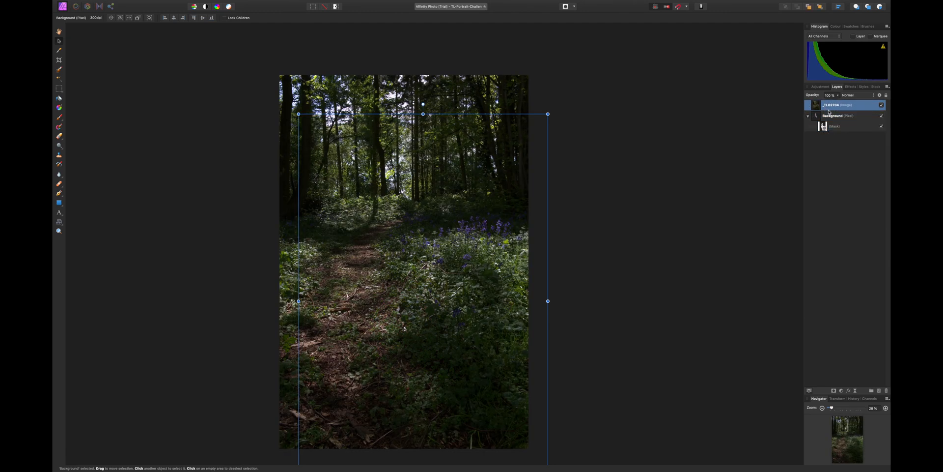
- Place the forest image layer beneath the cut-out woman, and shift and enlarge her on the left side of the scene
{"action": "left_click_drag", "start_coordinate": [822, 106], "coordinate": [815, 128]}
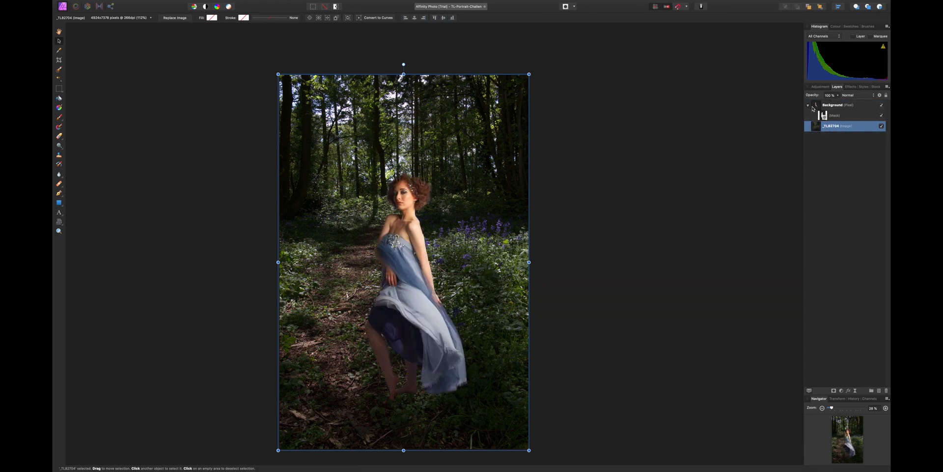
{"action": "left_click", "coordinate": [813, 108]}
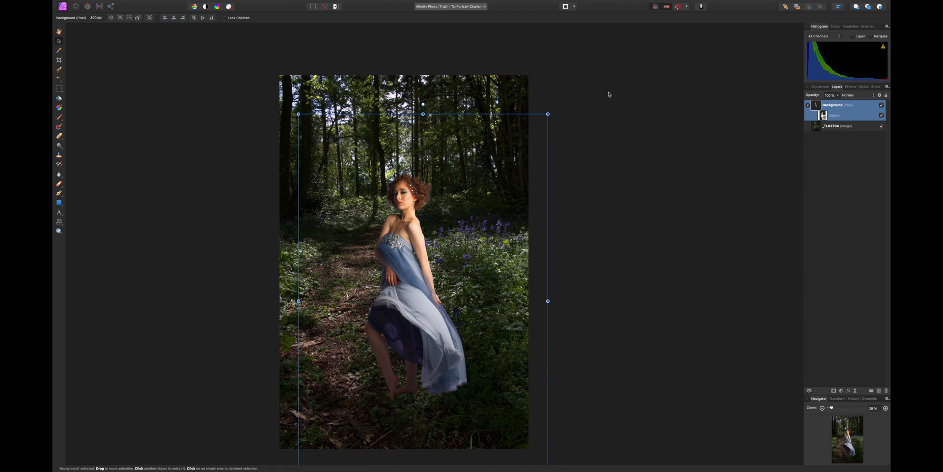
{"action": "left_click_drag", "start_coordinate": [399, 267], "coordinate": [345, 290]}
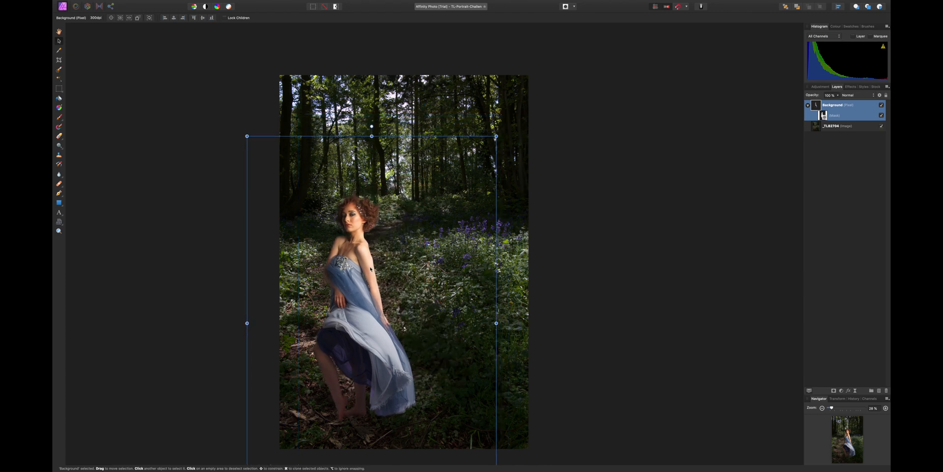
{"action": "left_click_drag", "start_coordinate": [496, 136], "coordinate": [537, 72]}
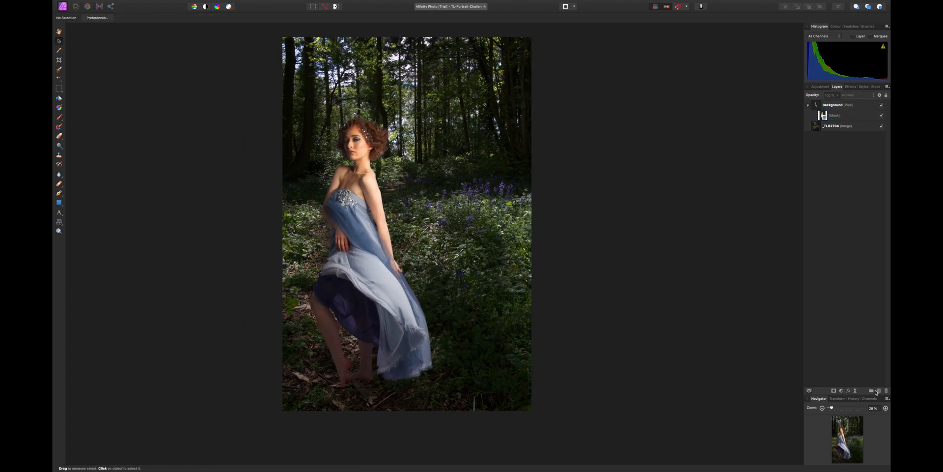
- Add a pixel layer between the woman and the forest and enlarge the Paint Brush for shading around her feet
{"action": "left_click", "coordinate": [584, 352]}
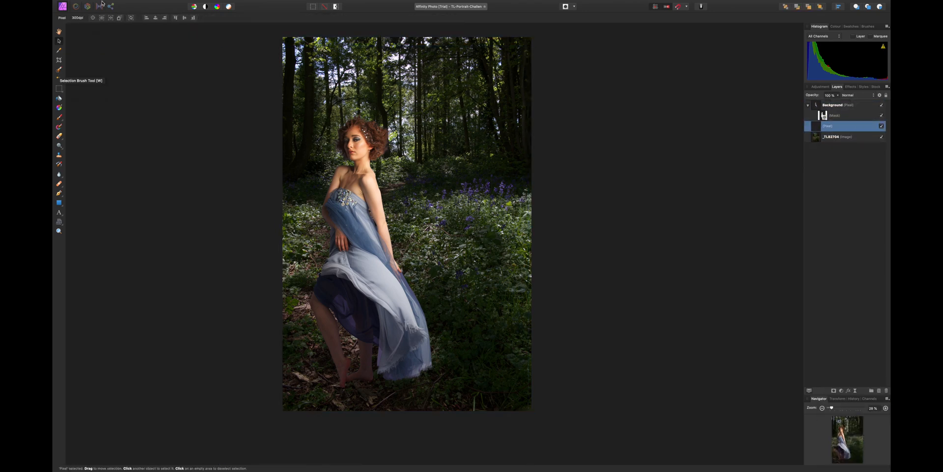
{"action": "left_click", "coordinate": [59, 118]}
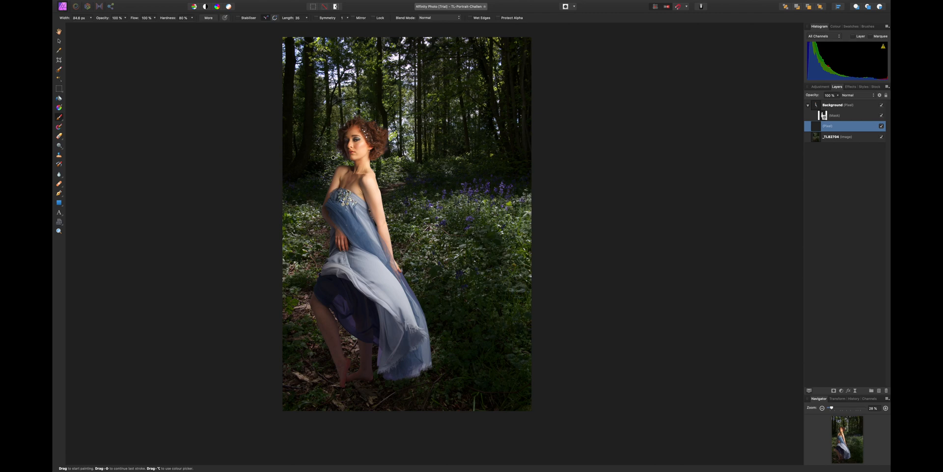
{"action": "key", "text": "]"}
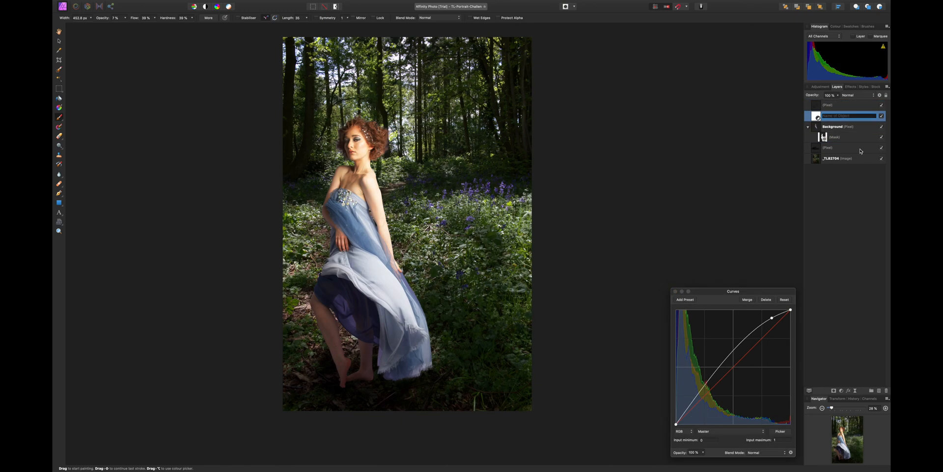
- Group the woman's layer, and darken her with a Curves adjustment inside the group by lowering the curve's bright end
{"action": "right_click", "coordinate": [823, 117]}
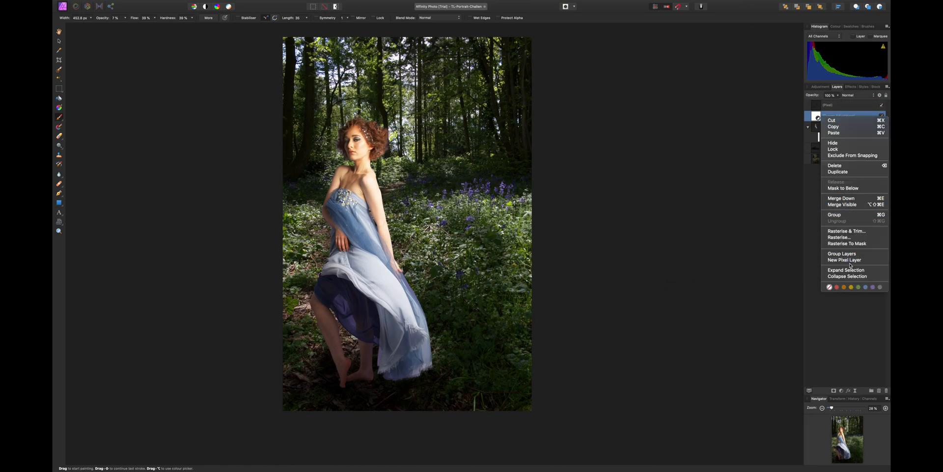
{"action": "left_click", "coordinate": [843, 315]}
{"action": "left_click", "coordinate": [854, 399]}
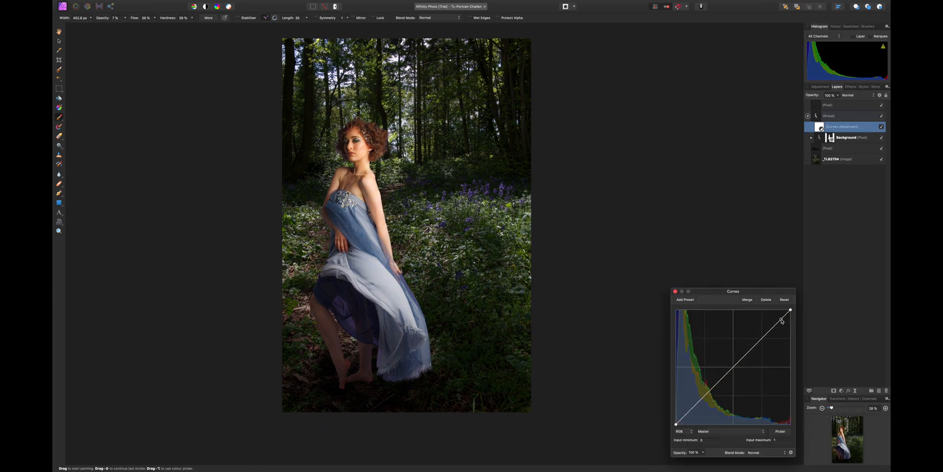
{"action": "left_click_drag", "start_coordinate": [791, 310], "coordinate": [783, 339]}
- Add a White Balance adjustment to the woman's group, making her slightly cooler and greener
{"action": "left_click", "coordinate": [842, 390]}
{"action": "left_click", "coordinate": [843, 342]}
{"action": "left_click_drag", "start_coordinate": [722, 420], "coordinate": [721, 422]}
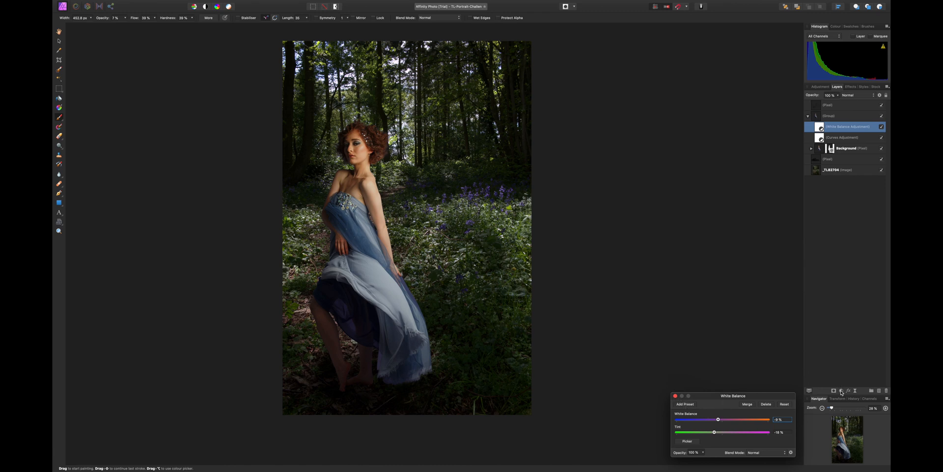
- Try a Recolour adjustment on the woman's group with the hue shifted toward purple
{"action": "left_click", "coordinate": [841, 392]}
{"action": "left_click", "coordinate": [846, 412]}
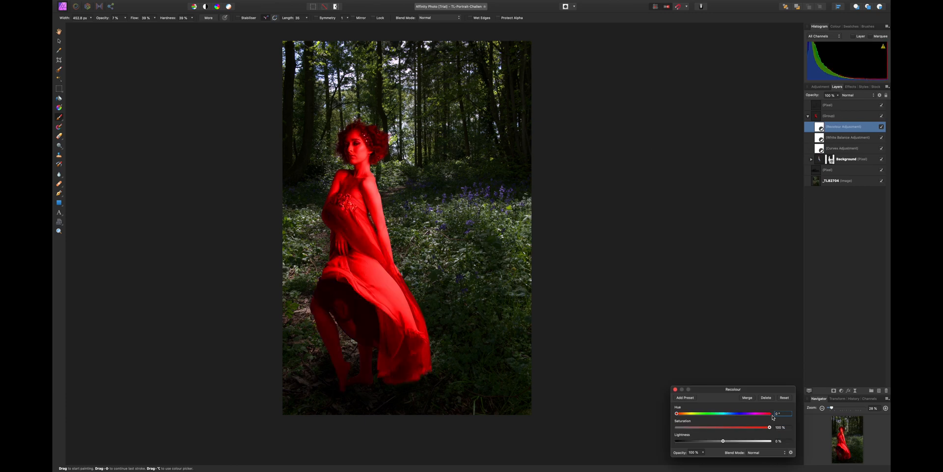
{"action": "left_click_drag", "start_coordinate": [678, 413], "coordinate": [747, 413]}
{"action": "left_click", "coordinate": [713, 386]}
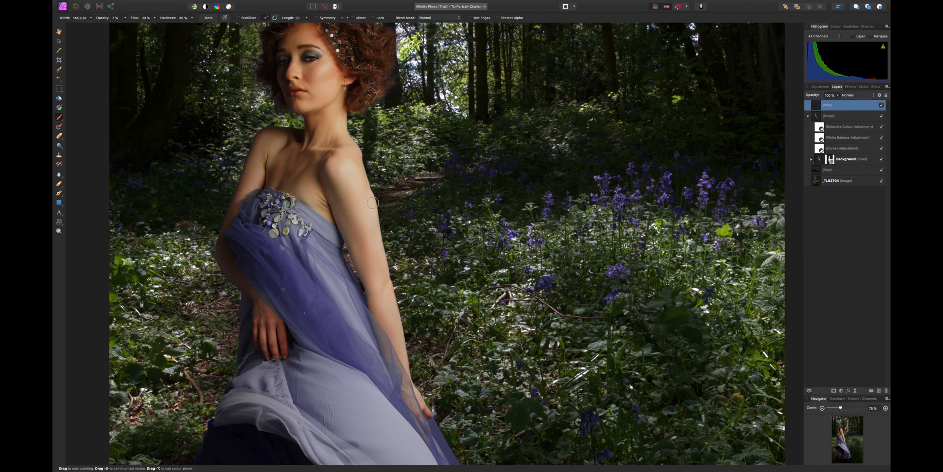
- Examine the woman's head and upper body closely against the forest, with the brush reduced for fine edge work
{"action": "scroll", "coordinate": [267, 142], "scroll_direction": "up", "scroll_amount": 3}
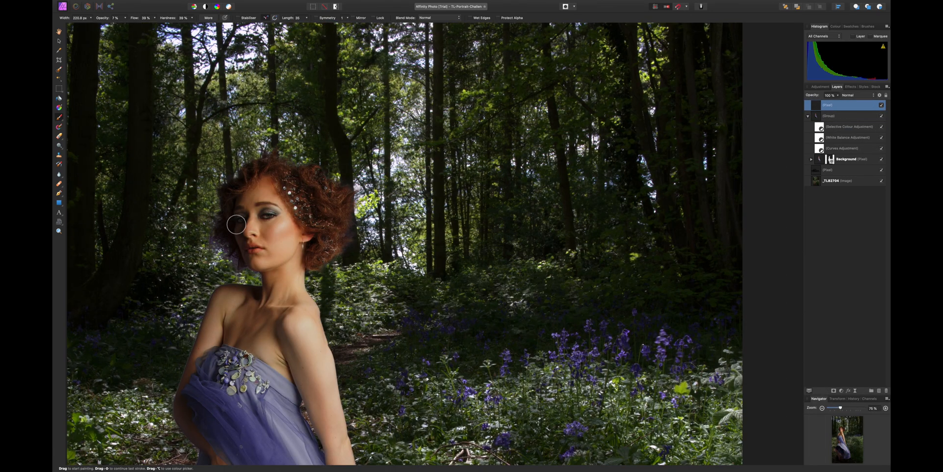
{"action": "left_click_drag", "start_coordinate": [235, 222], "coordinate": [352, 144]}
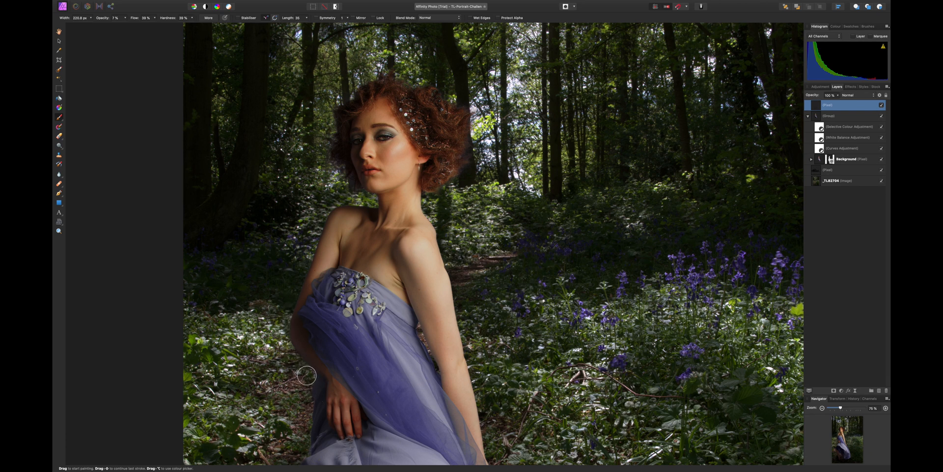
{"action": "key", "text": "bracketleft"}
{"action": "key", "text": "bracketleft"}
{"action": "key", "text": "super+plus"}
{"action": "key", "text": "super+plus"}
{"action": "key", "text": "space"}
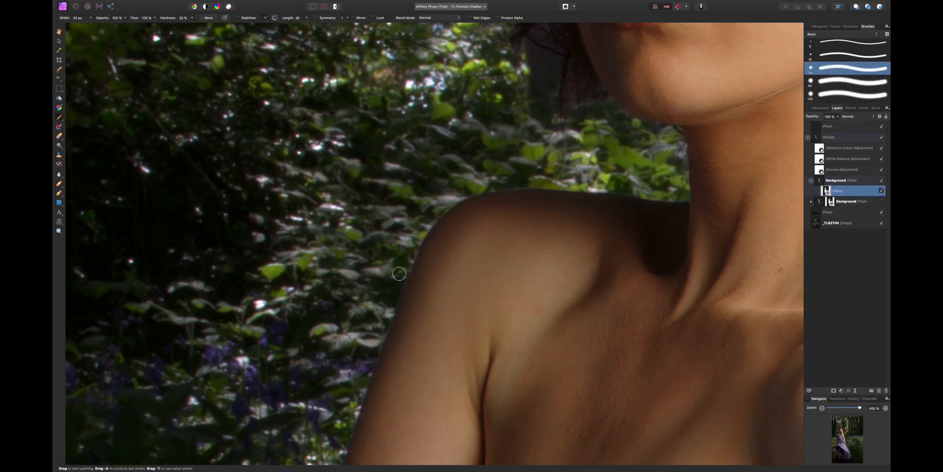
- Follow the woman's mask edge down her shoulder and arm with a smaller brush, and select the brightening Curves adjustment in her group
{"action": "key", "text": "bracketleft"}
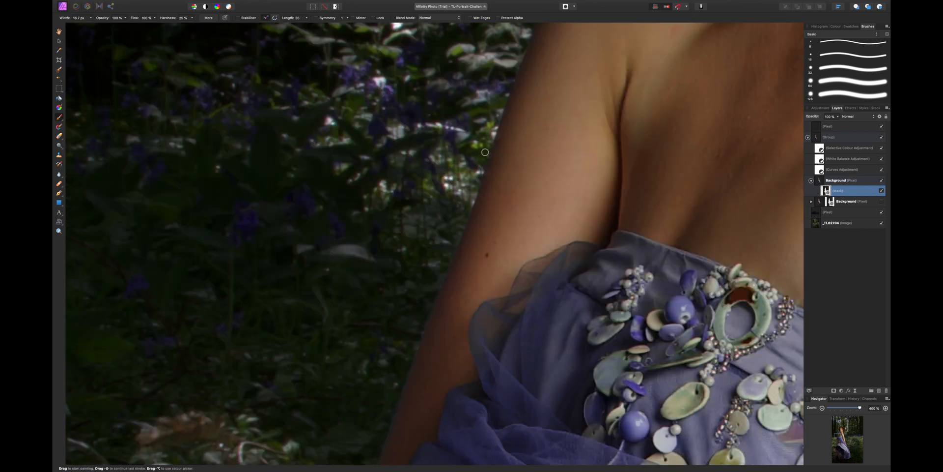
{"action": "scroll", "coordinate": [436, 265], "scroll_direction": "down", "scroll_amount": 10}
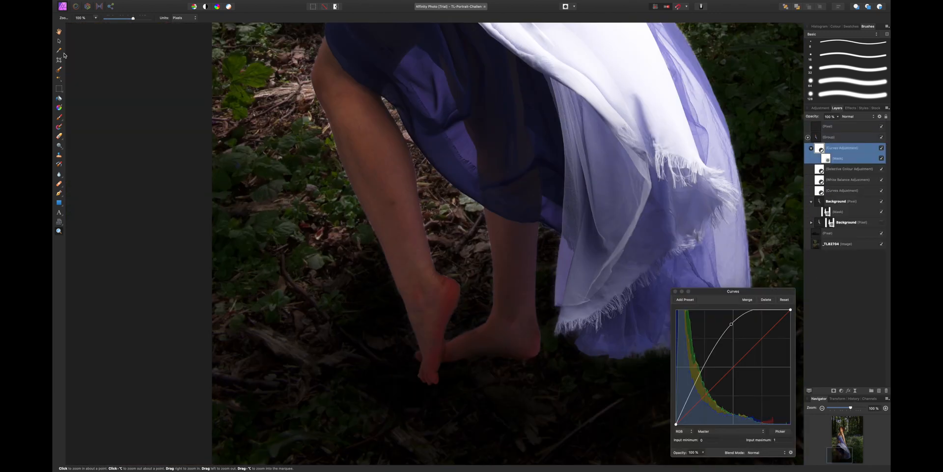
{"action": "left_click", "coordinate": [835, 148]}
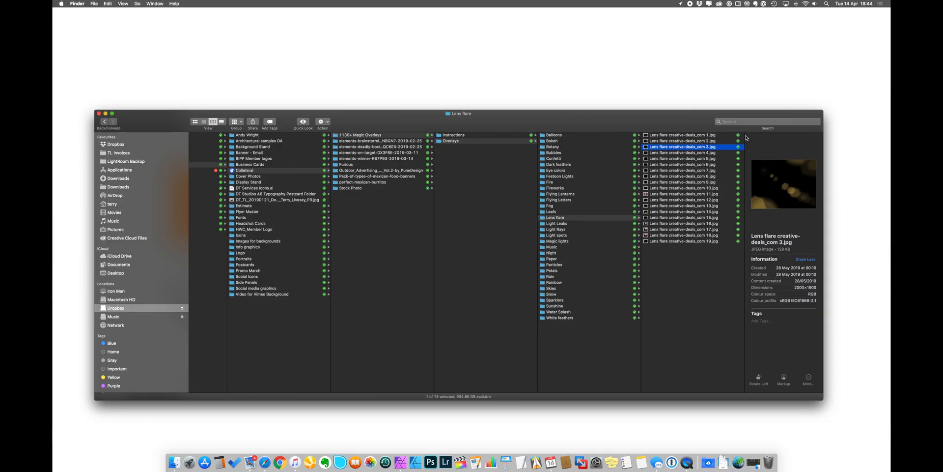
- Browse the previews of the images in the overlay collection's Lens flare folder in Finder
{"action": "key", "text": "Down"}
{"action": "key", "text": "Down"}
{"action": "key", "text": "Down"}
{"action": "key", "text": "Down"}
{"action": "key", "text": "Down"}
{"action": "key", "text": "Down"}
{"action": "key", "text": "Down"}
{"action": "key", "text": "Down"}
{"action": "key", "text": "Down"}
{"action": "key", "text": "Down"}
{"action": "key", "text": "Down"}
{"action": "key", "text": "Down"}
{"action": "key", "text": "Down"}
{"action": "key", "text": "Down"}
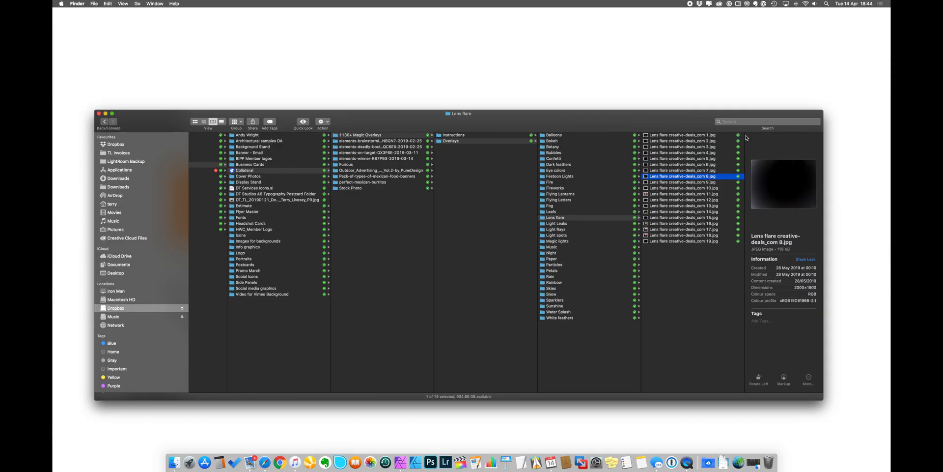
{"action": "key", "text": "Up"}
{"action": "key", "text": "Down"}
{"action": "key", "text": "Down"}
{"action": "key", "text": "Down"}
{"action": "key", "text": "Up"}
{"action": "key", "text": "Up"}
{"action": "key", "text": "Up"}
{"action": "key", "text": "Up"}
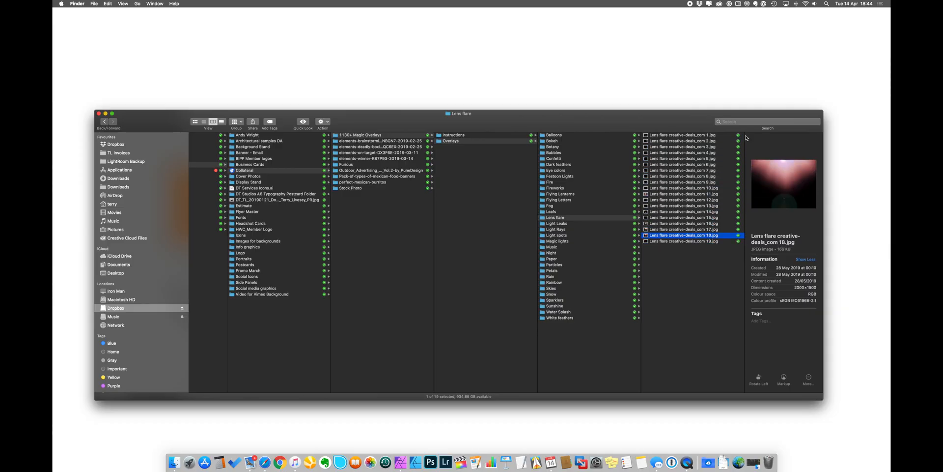
{"action": "key", "text": "Down"}
{"action": "key", "text": "Up"}
{"action": "key", "text": "Up"}
{"action": "key", "text": "Up"}
{"action": "key", "text": "Up"}
{"action": "key", "text": "Up"}
{"action": "key", "text": "Up"}
{"action": "key", "text": "Up"}
{"action": "key", "text": "Up"}
{"action": "key", "text": "Up"}
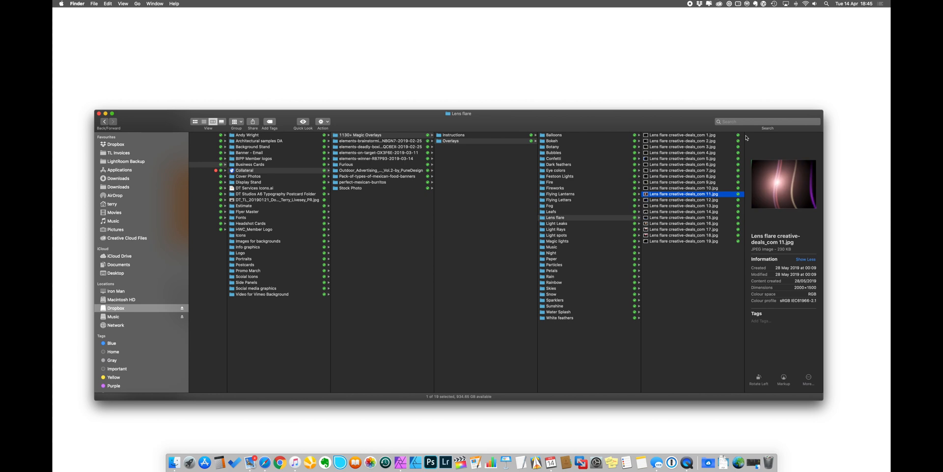
{"action": "key", "text": "Down"}
{"action": "key", "text": "Down"}
{"action": "key", "text": "Down"}
{"action": "key", "text": "Down"}
{"action": "key", "text": "Down"}
{"action": "key", "text": "Down"}
{"action": "key", "text": "Down"}
{"action": "key", "text": "Down"}
{"action": "key", "text": "Down"}
{"action": "key", "text": "Down"}
{"action": "key", "text": "Down"}
{"action": "key", "text": "Down"}
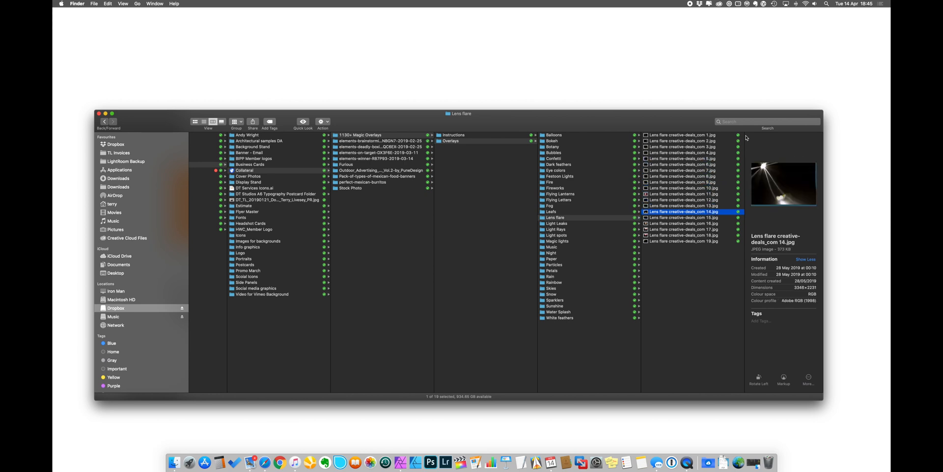
- Switch to Affinity Photo, place an orange-rayed lens flare image beside the woman's head, and set its blend mode to Screen
{"action": "key", "text": "super+Tab"}
{"action": "left_click_drag", "start_coordinate": [683, 241], "coordinate": [461, 168]}
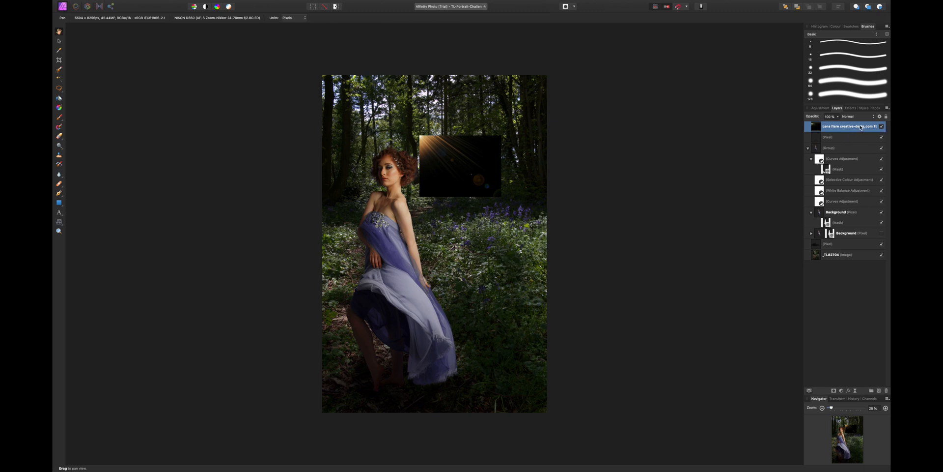
{"action": "left_click", "coordinate": [855, 116]}
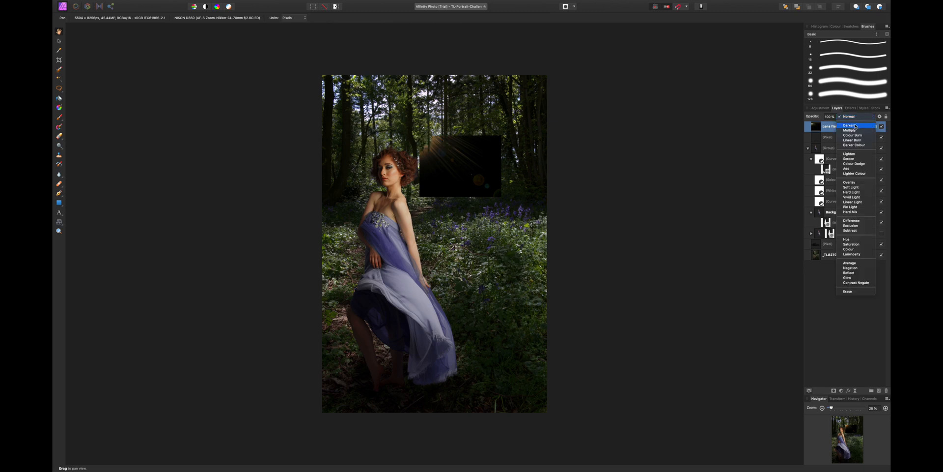
{"action": "left_click", "coordinate": [852, 159]}
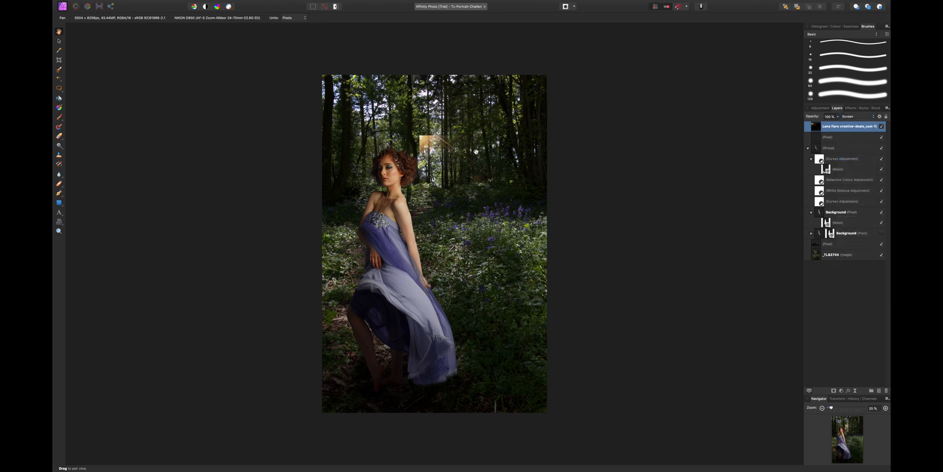
- Enlarge, rotate and reposition the lens flare so it spreads across the forest beside the woman
{"action": "left_click", "coordinate": [58, 42]}
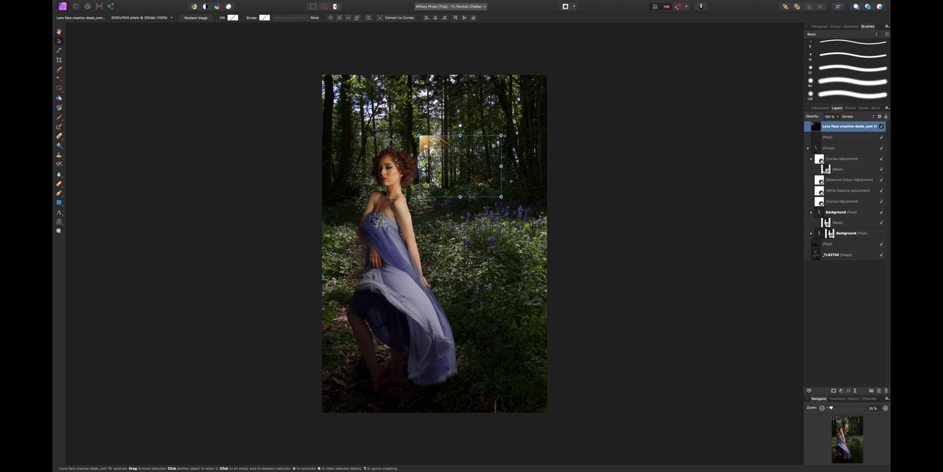
{"action": "left_click_drag", "start_coordinate": [457, 171], "coordinate": [444, 166]}
{"action": "left_click_drag", "start_coordinate": [435, 105], "coordinate": [476, 146]}
{"action": "left_click_drag", "start_coordinate": [403, 185], "coordinate": [264, 355]}
{"action": "left_click_drag", "start_coordinate": [468, 105], "coordinate": [538, 44]}
{"action": "left_click_drag", "start_coordinate": [438, 190], "coordinate": [544, 106]}
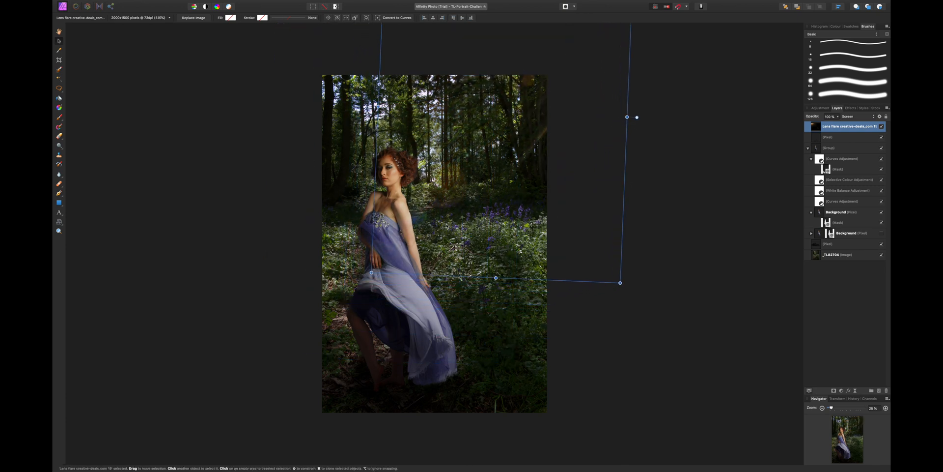
- Try enlarging the lens flare further and shifting it over the forest, and undo both changes
{"action": "left_click_drag", "start_coordinate": [372, 272], "coordinate": [249, 423]}
{"action": "left_click_drag", "start_coordinate": [350, 346], "coordinate": [457, 230]}
{"action": "key", "text": "super+z"}
{"action": "key", "text": "super+z"}
- Move the lens flare slightly up and to the right in the forest, and fine-tune its rotation
{"action": "left_click_drag", "start_coordinate": [458, 230], "coordinate": [491, 213]}
{"action": "left_click_drag", "start_coordinate": [669, 101], "coordinate": [670, 110]}
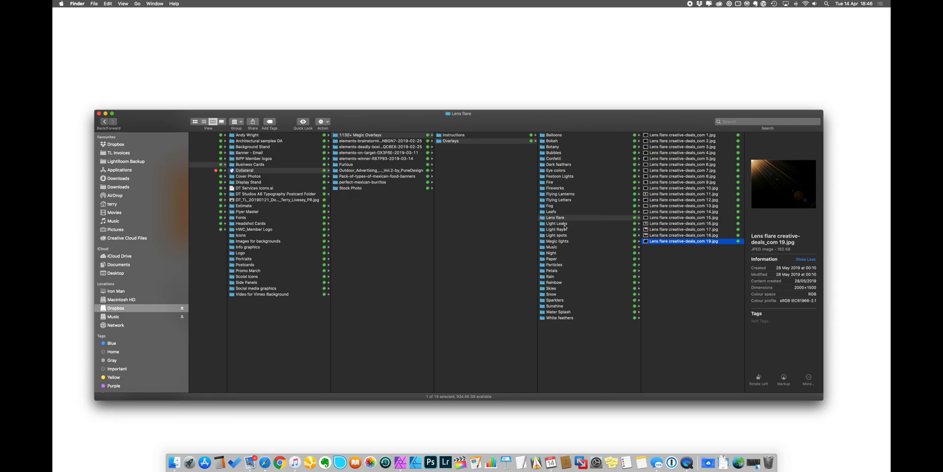
- Switch to Finder and browse the overlay collection's folders and their images for another effect
{"action": "key", "text": "Left"}
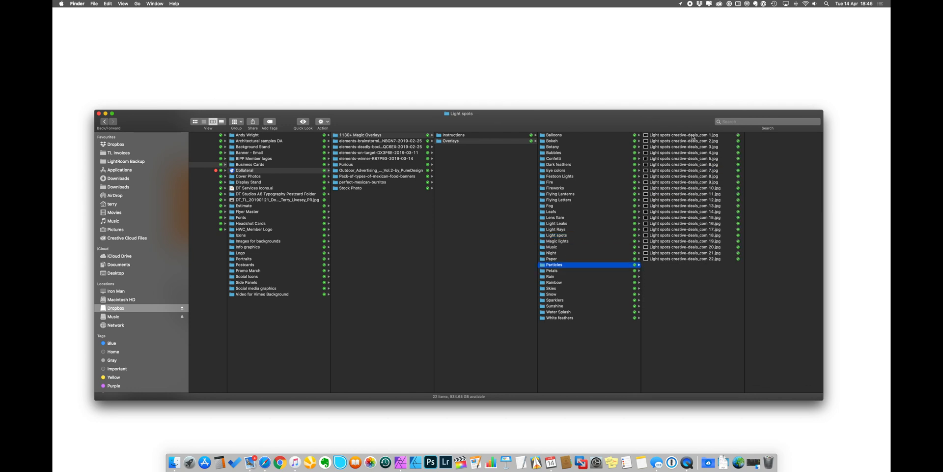
{"action": "key", "text": "Right"}
{"action": "key", "text": "Left"}
{"action": "key", "text": "Down"}
{"action": "key", "text": "Down"}
{"action": "key", "text": "Down"}
{"action": "key", "text": "Down"}
{"action": "key", "text": "Down"}
{"action": "key", "text": "Down"}
{"action": "key", "text": "Down"}
{"action": "key", "text": "Right"}
{"action": "key", "text": "Down"}
{"action": "key", "text": "Down"}
{"action": "key", "text": "Down"}
{"action": "key", "text": "Down"}
{"action": "key", "text": "Down"}
{"action": "key", "text": "Down"}
{"action": "key", "text": "Down"}
{"action": "key", "text": "Down"}
{"action": "key", "text": "Down"}
{"action": "key", "text": "Down"}
{"action": "key", "text": "Down"}
{"action": "key", "text": "Down"}
{"action": "key", "text": "Down"}
{"action": "key", "text": "Down"}
- Place a fog image over the ground around the woman's feet in Affinity Photo, set it to Screen and lower its opacity
{"action": "left_click_drag", "start_coordinate": [649, 165], "coordinate": [643, 172]}
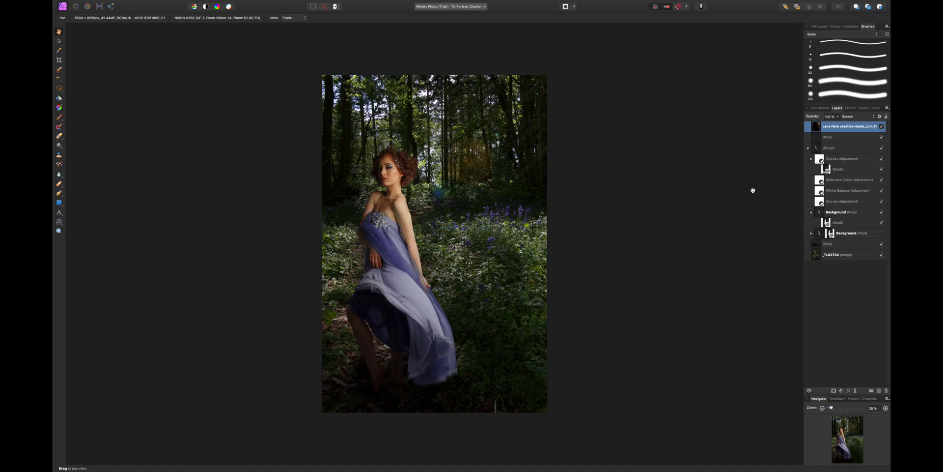
{"action": "left_click", "coordinate": [111, 3]}
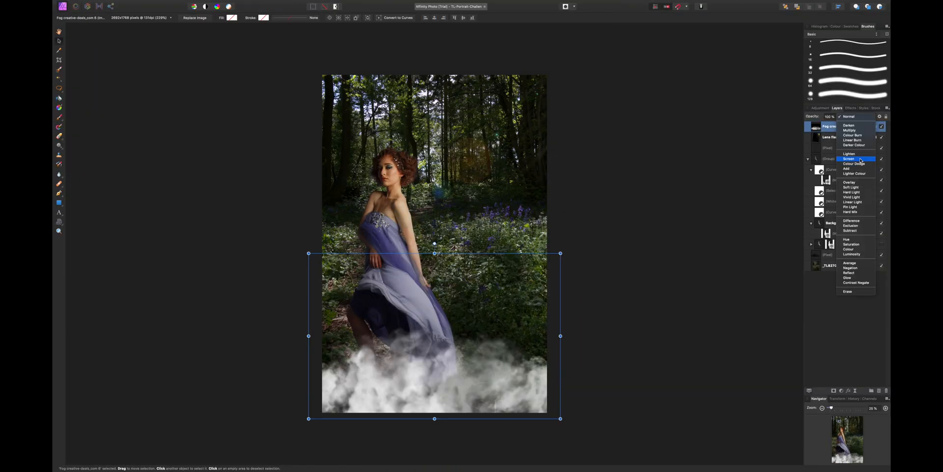
{"action": "left_click", "coordinate": [855, 116]}
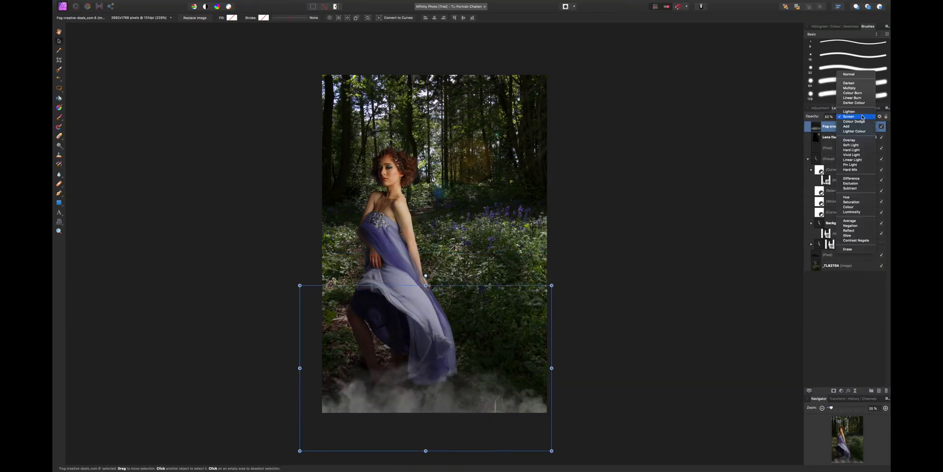